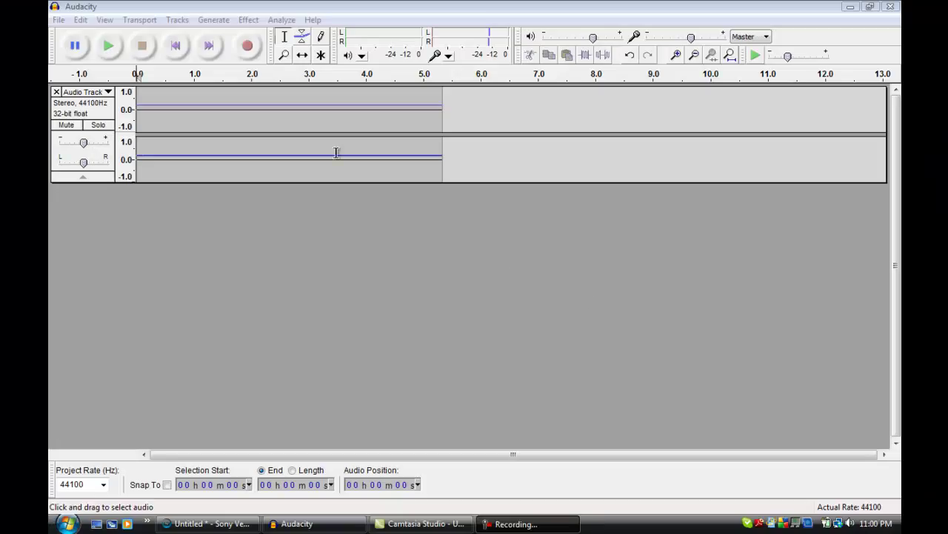
Step: Start recording a new stereo audio track in Audacity
left_click(249, 46)
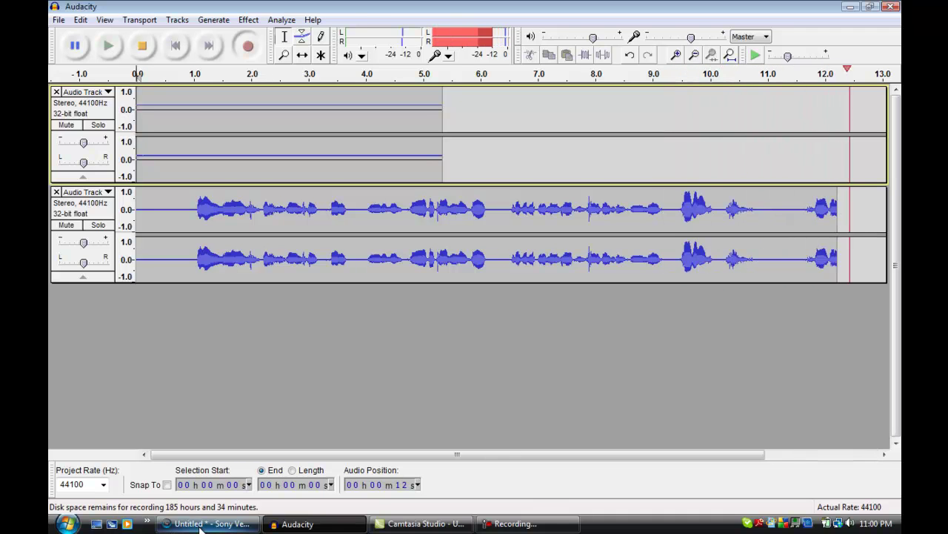
Step: Back in Sony Vegas, turn off Maintain aspect ratio in the gameplay event's properties
left_click(200, 524)
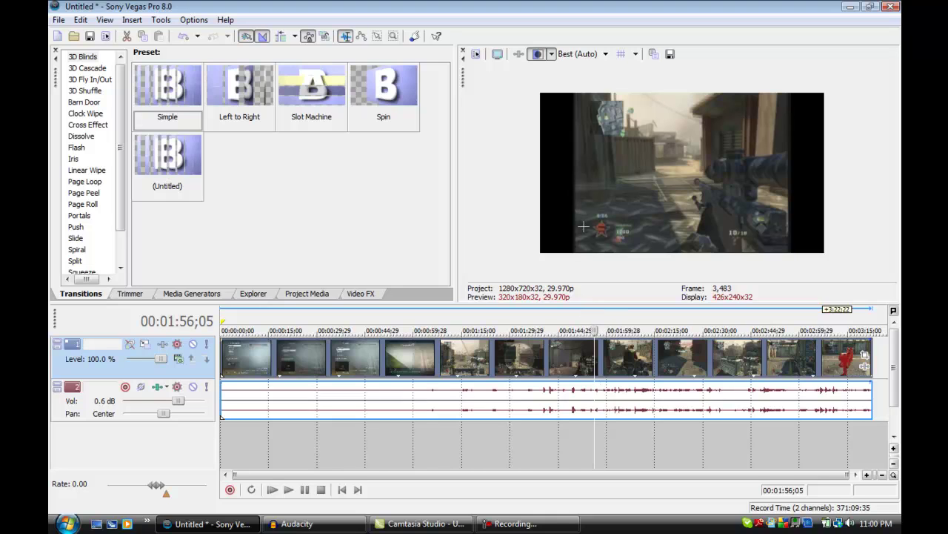
right_click(640, 372)
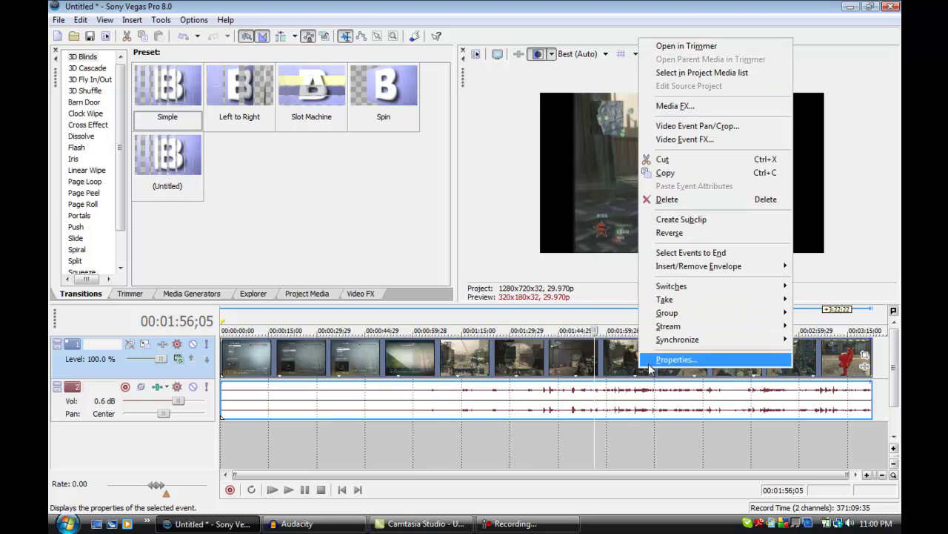
left_click(650, 368)
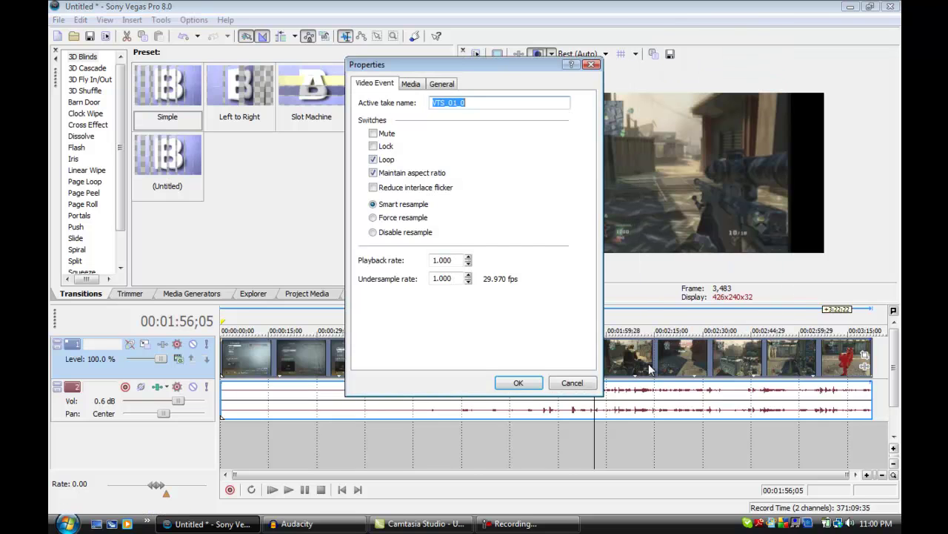
left_click(373, 173)
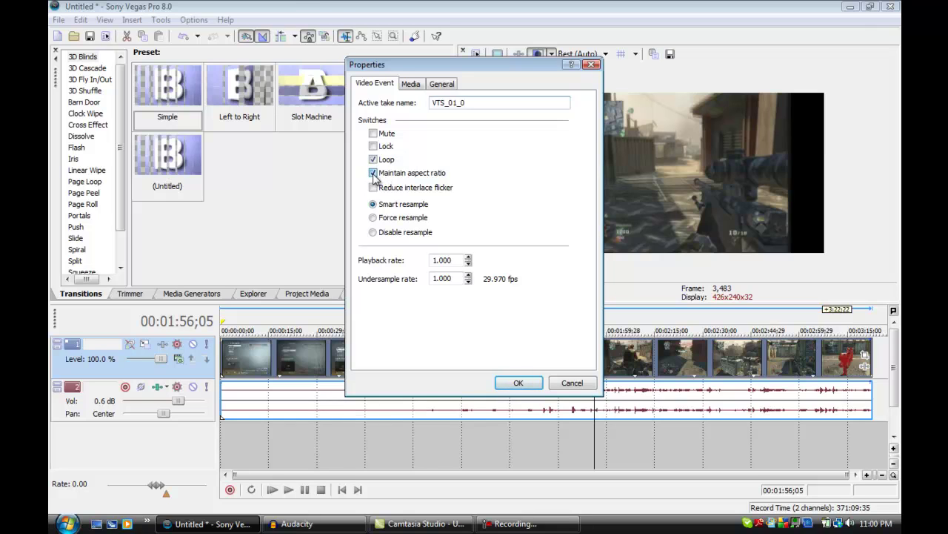
left_click(504, 390)
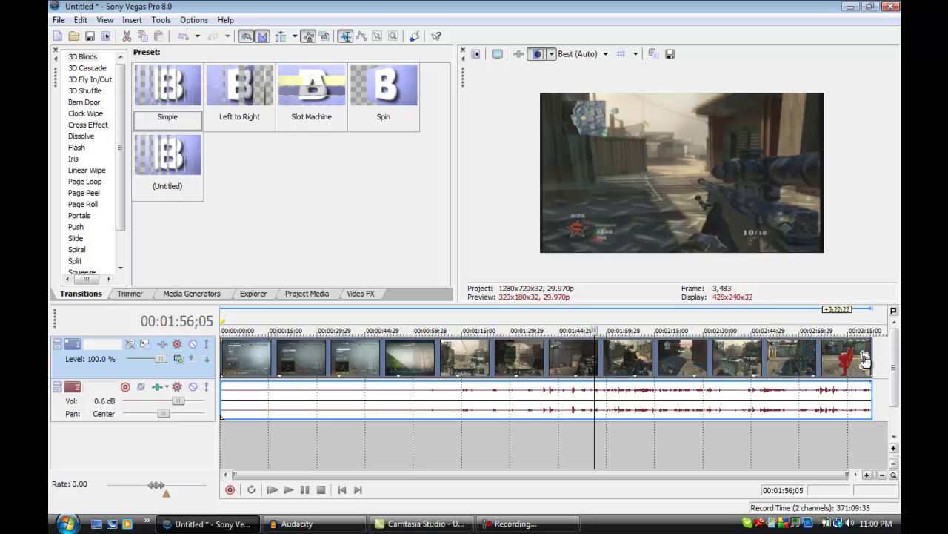
Step: Apply the 'use this full' Pan/Crop preset to the gameplay clip and close the editor
left_click(864, 359)
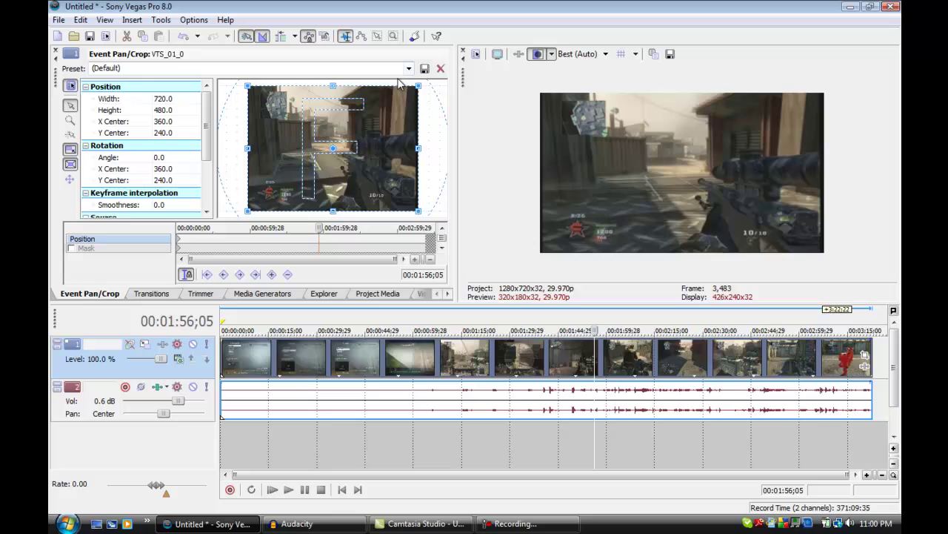
left_click(408, 68)
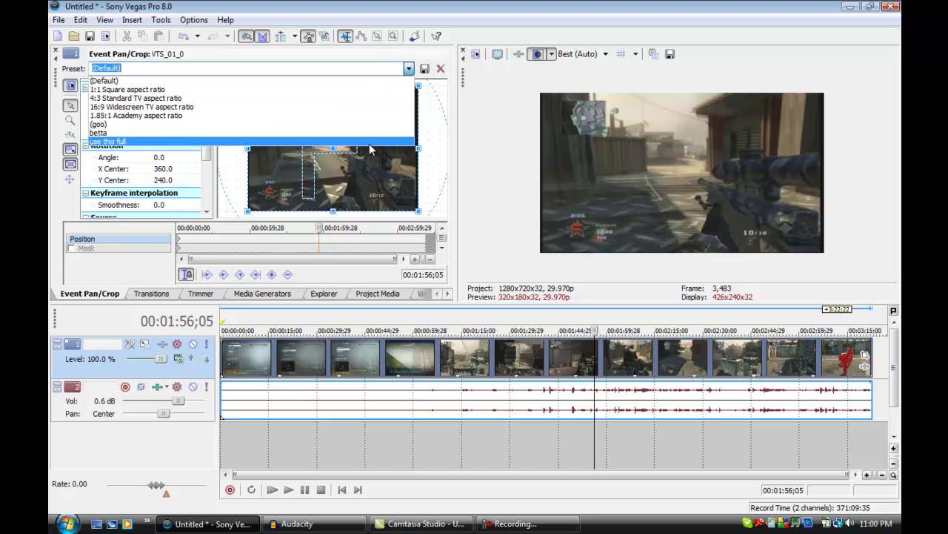
left_click(368, 142)
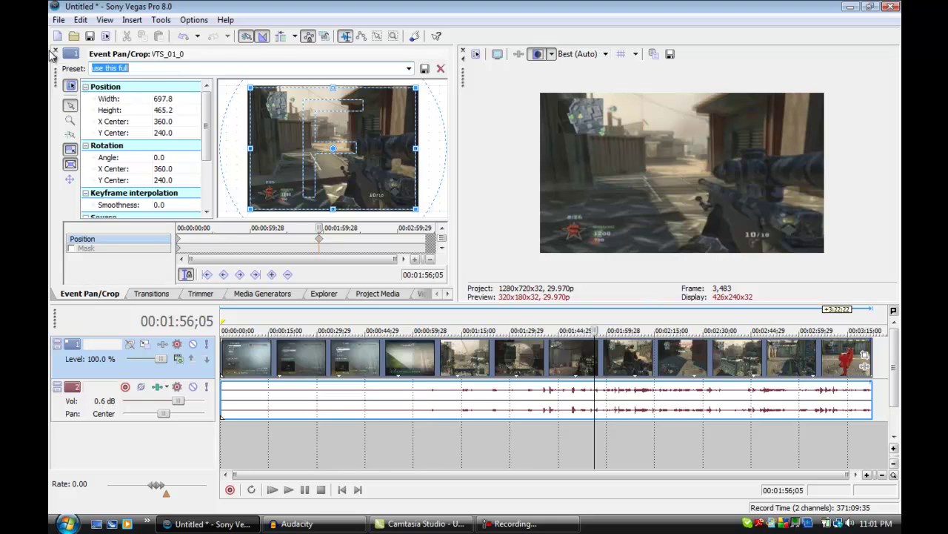
left_click(55, 52)
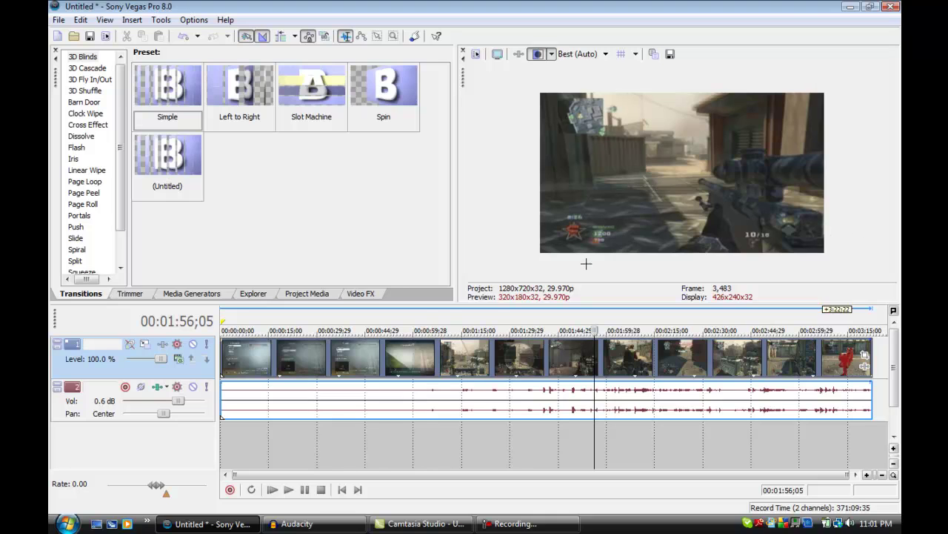
Step: Add the Color Corrector 'Studio RGB to Computer RGB' preset to the gameplay clip
left_click(306, 297)
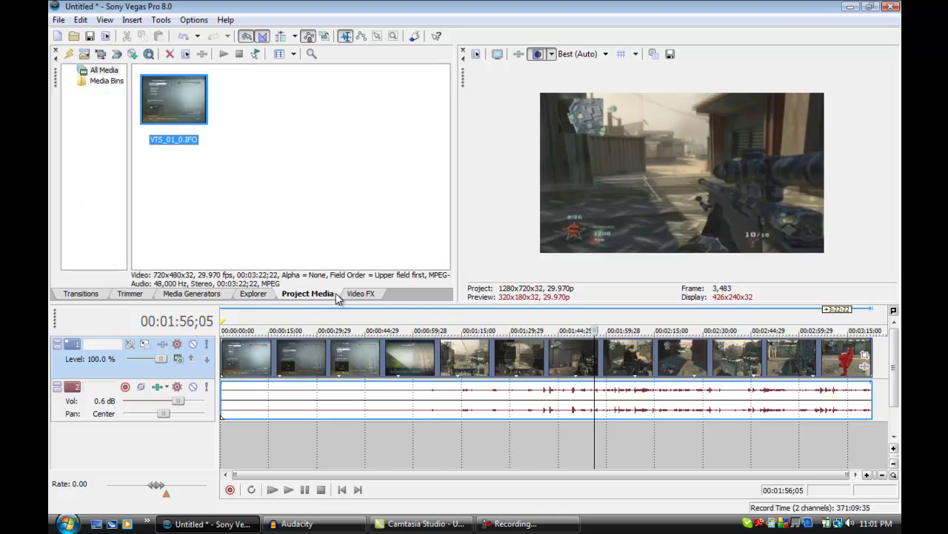
left_click(361, 297)
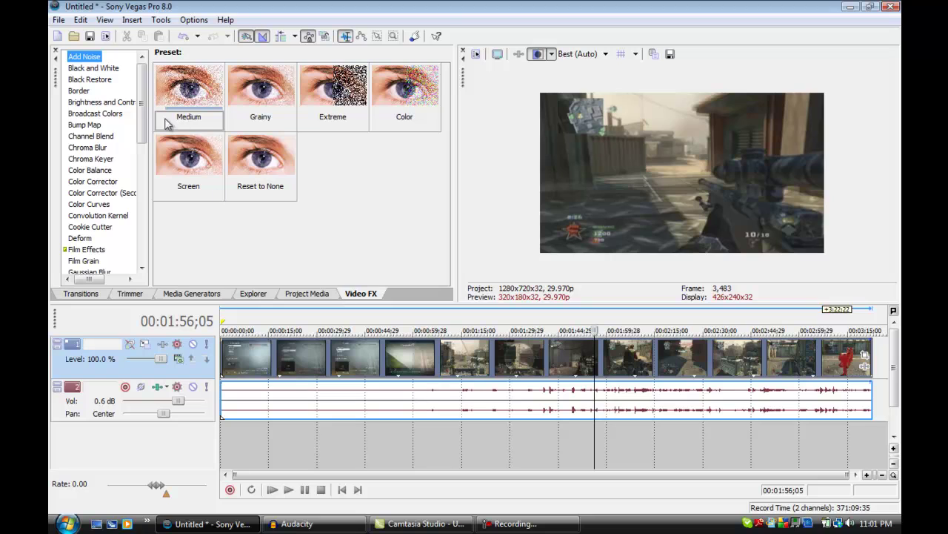
left_click(136, 104)
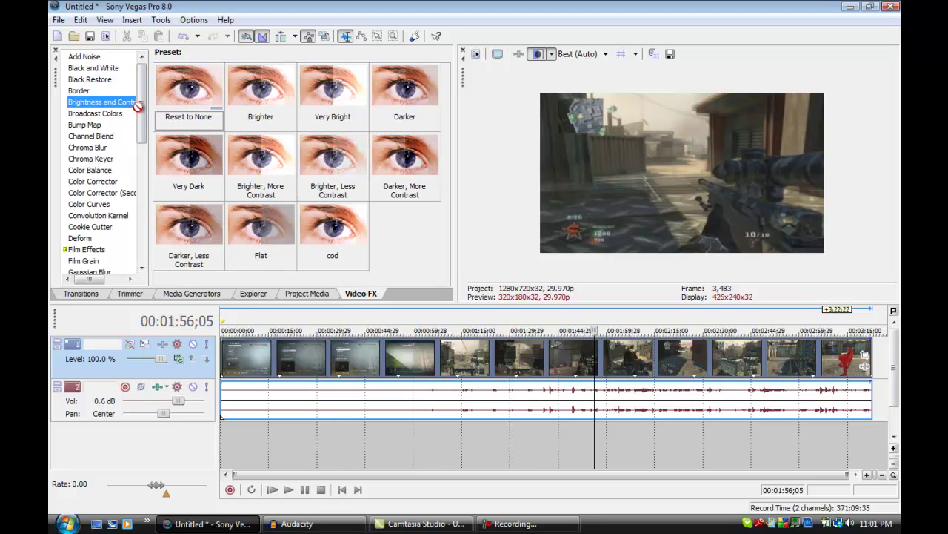
left_click_drag(144, 117, 146, 148)
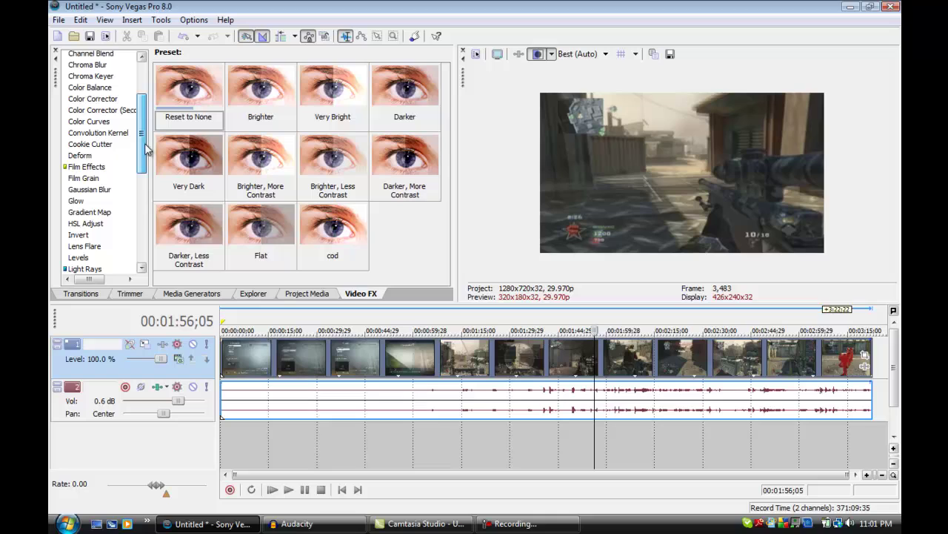
left_click(102, 98)
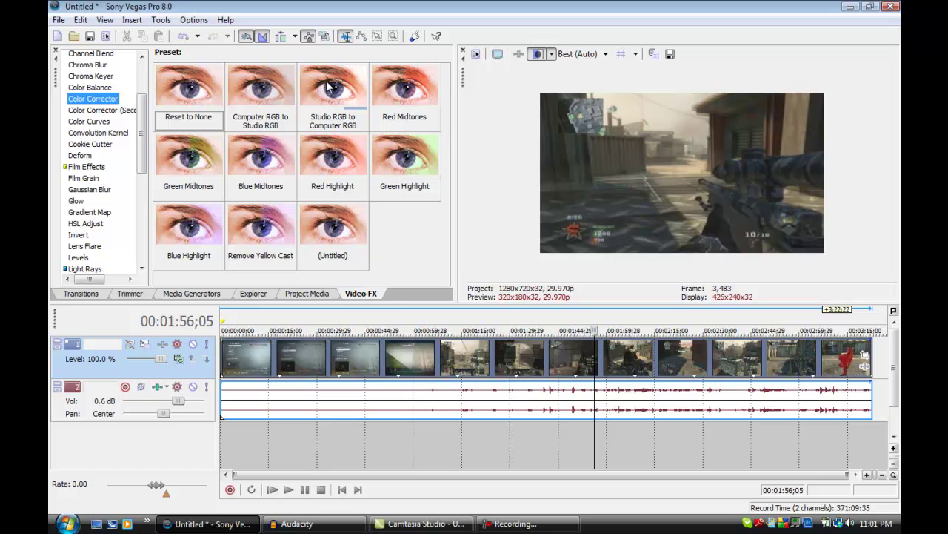
left_click_drag(328, 87, 376, 156)
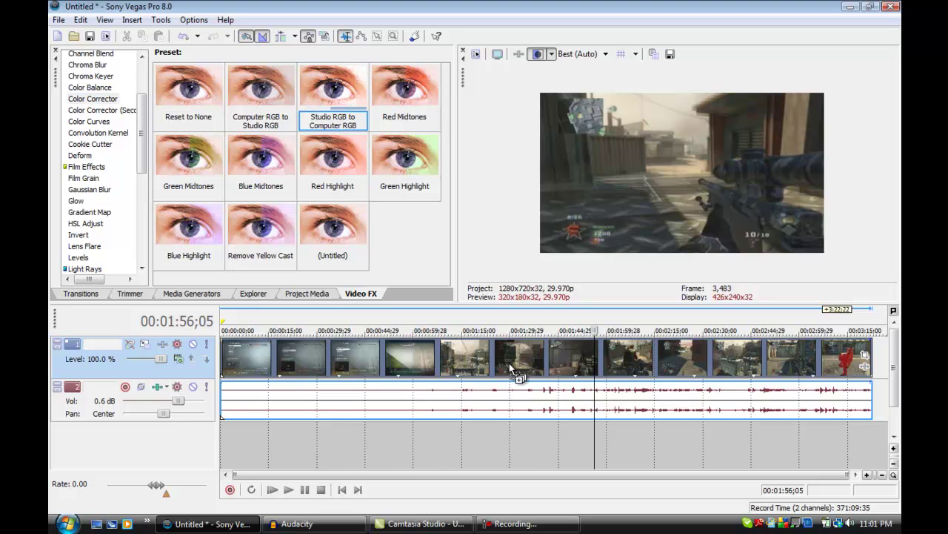
left_click_drag(509, 363, 509, 361)
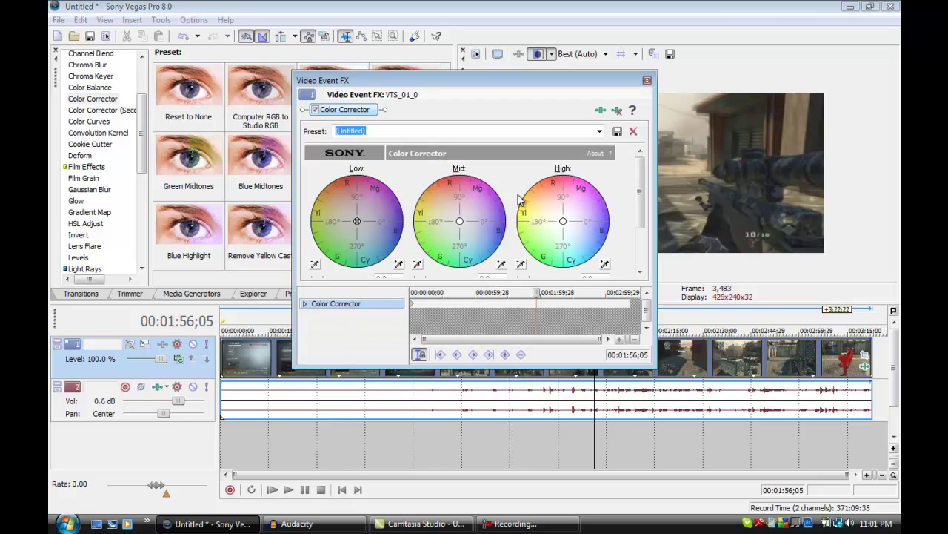
left_click(645, 81)
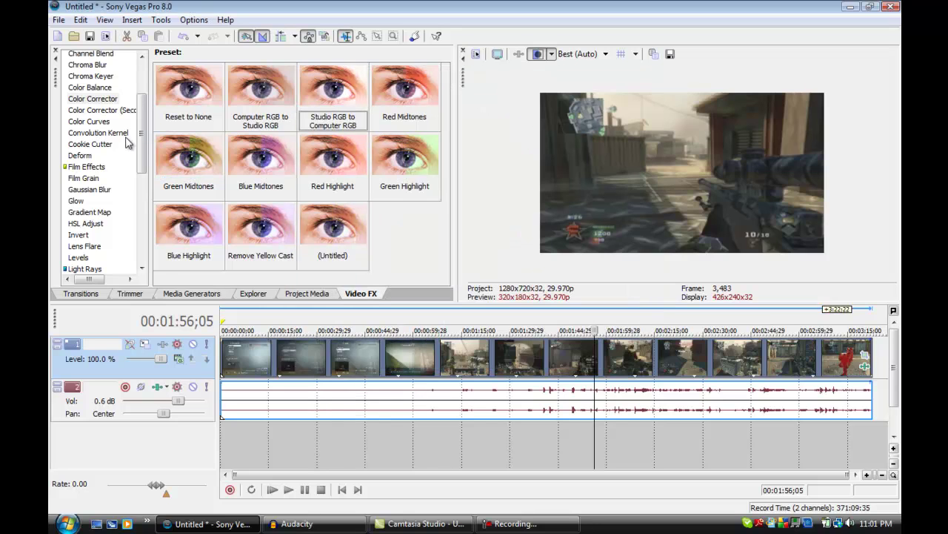
Step: Add a Sharpen preset to the gameplay clip
left_click_drag(141, 148, 140, 220)
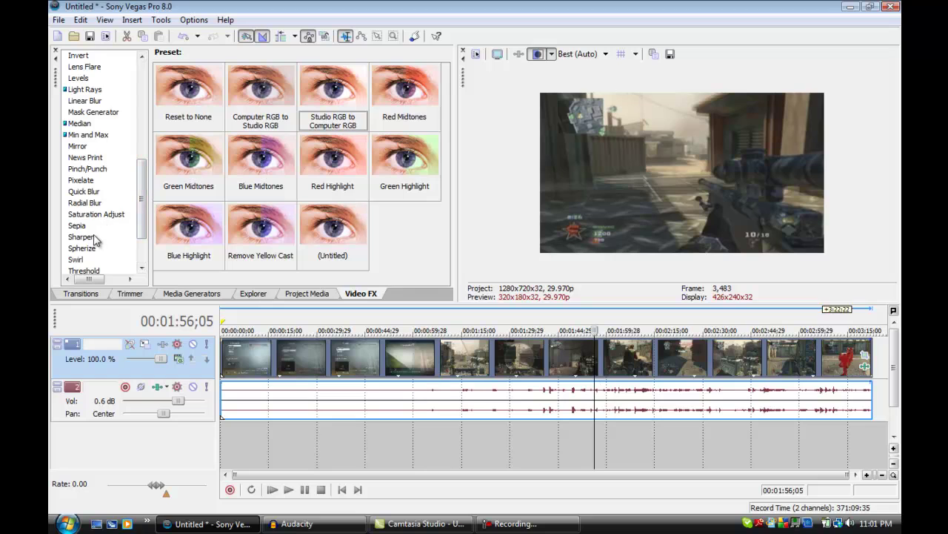
left_click(94, 238)
left_click_drag(199, 111, 214, 119)
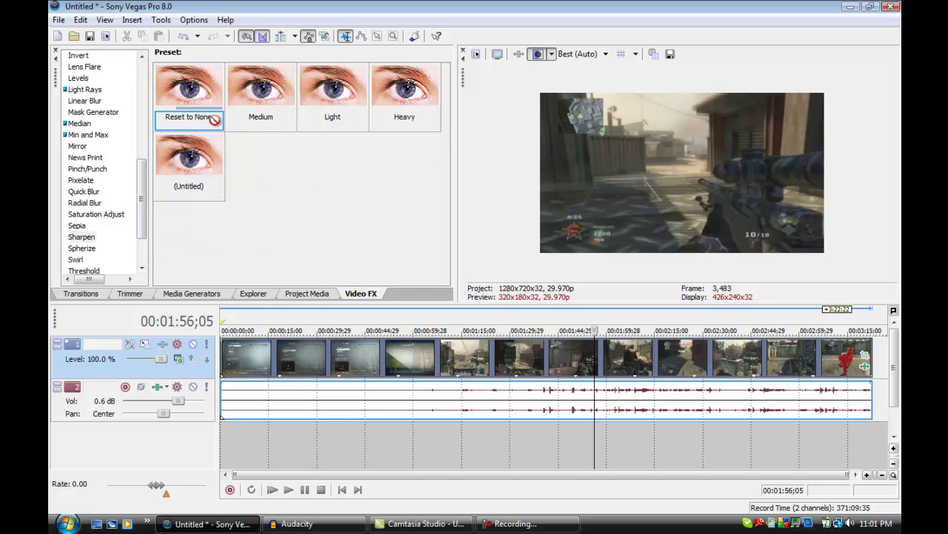
left_click_drag(452, 370, 455, 372)
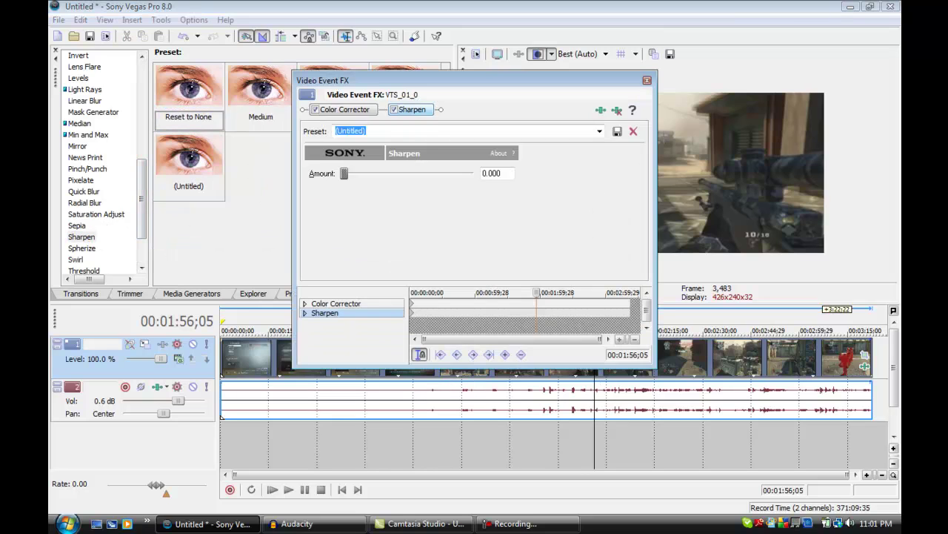
left_click(646, 82)
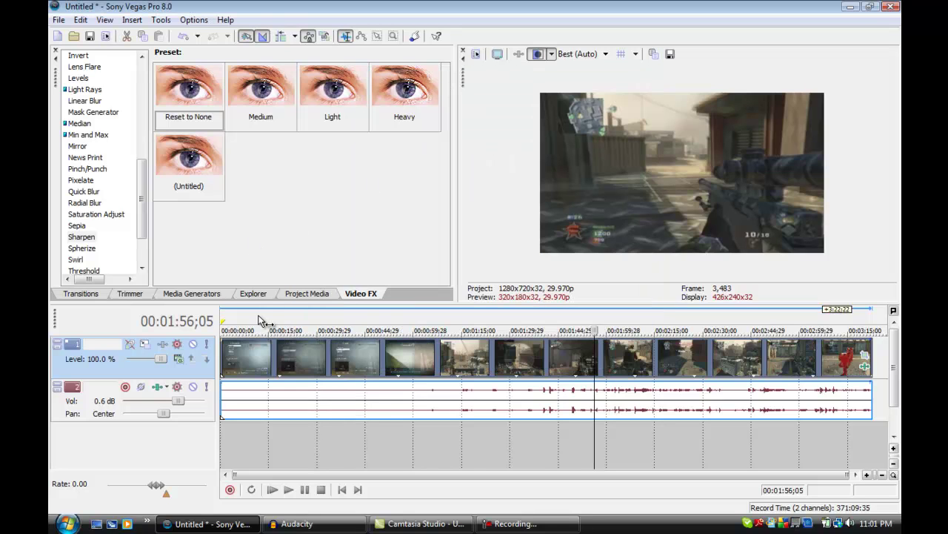
Step: Move the playhead back to just before the kill near 1:41 and split the events there
left_click(575, 367)
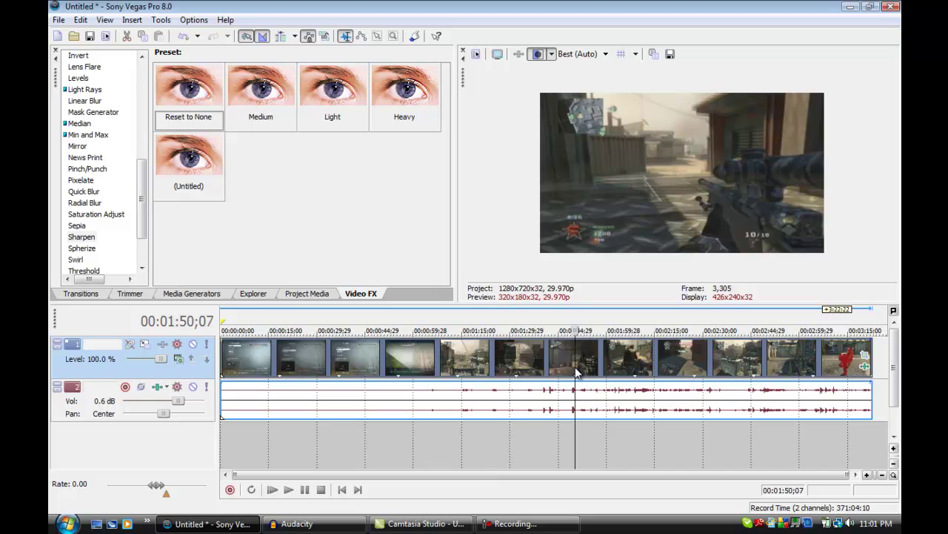
left_click(563, 361)
left_click(555, 358)
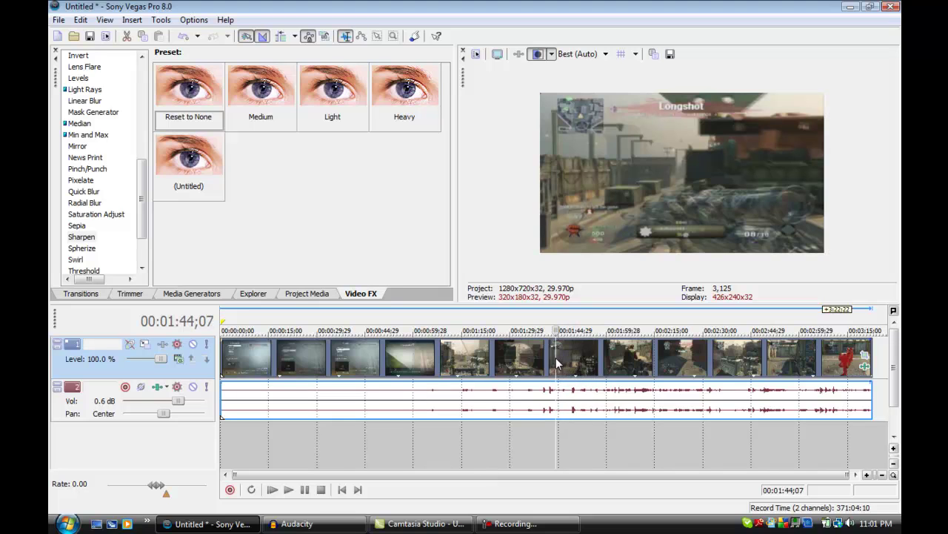
left_click(546, 358)
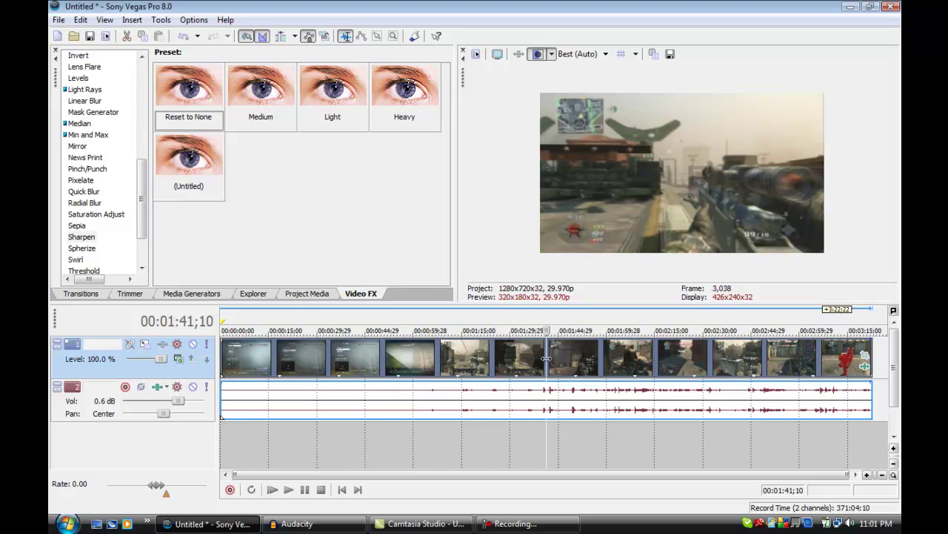
left_click(546, 358)
key("Left")
key("Left")
key("Left")
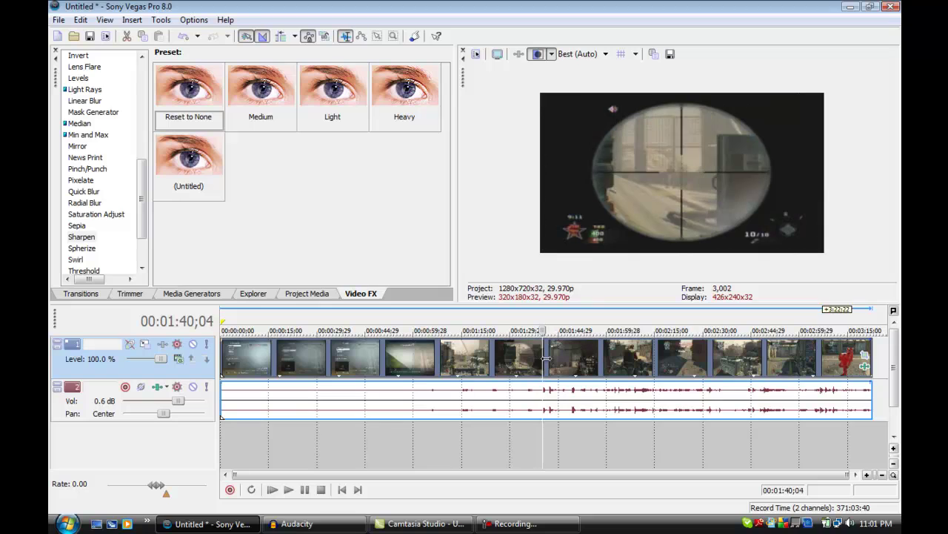
key("Left")
key("Left")
key("Left")
key("Left")
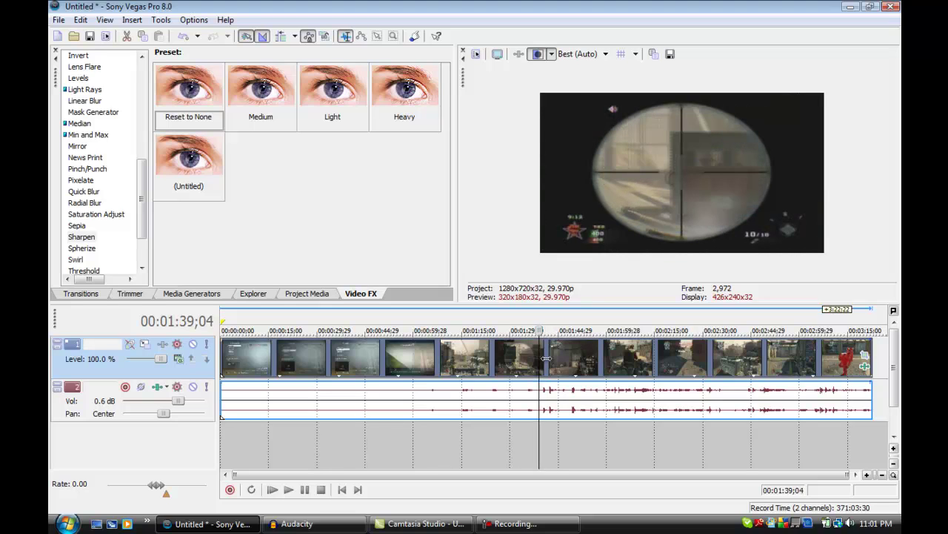
key("Left")
key("Left")
key("Left")
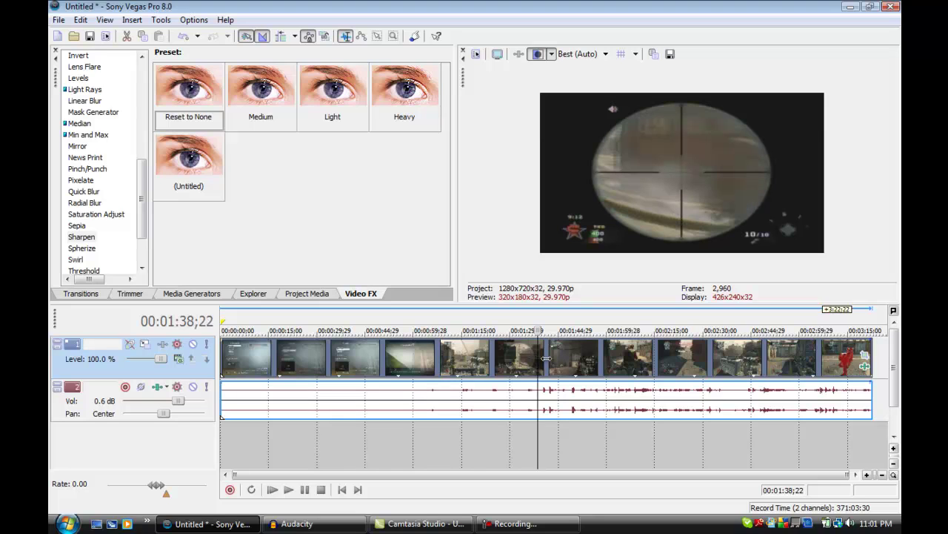
key("s")
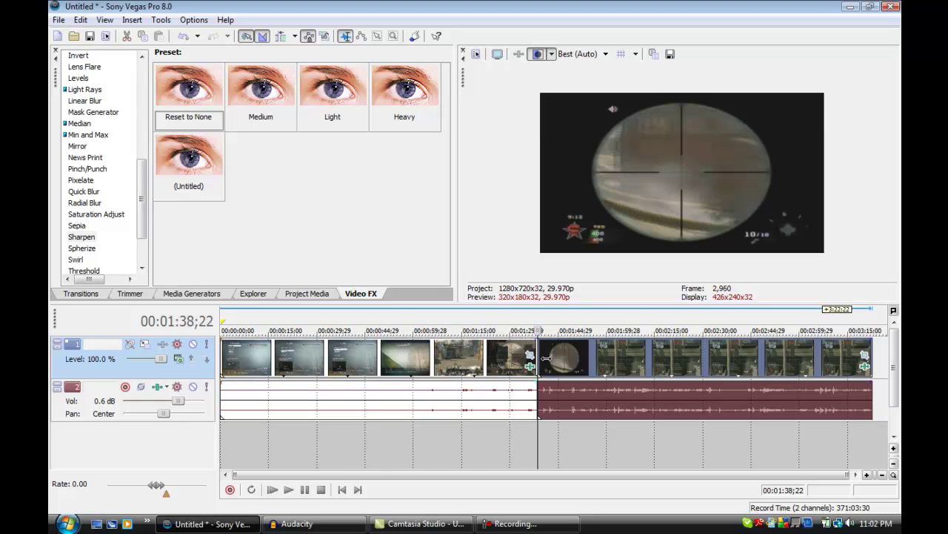
Step: Split again at 01:46;04 and delete the footage after and before the kill clip
key("space")
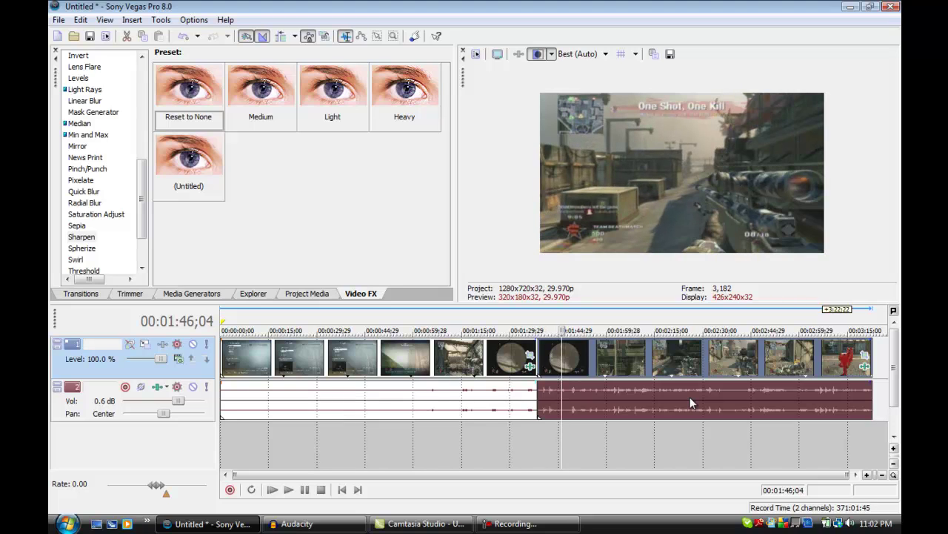
key("s")
double_click(658, 379)
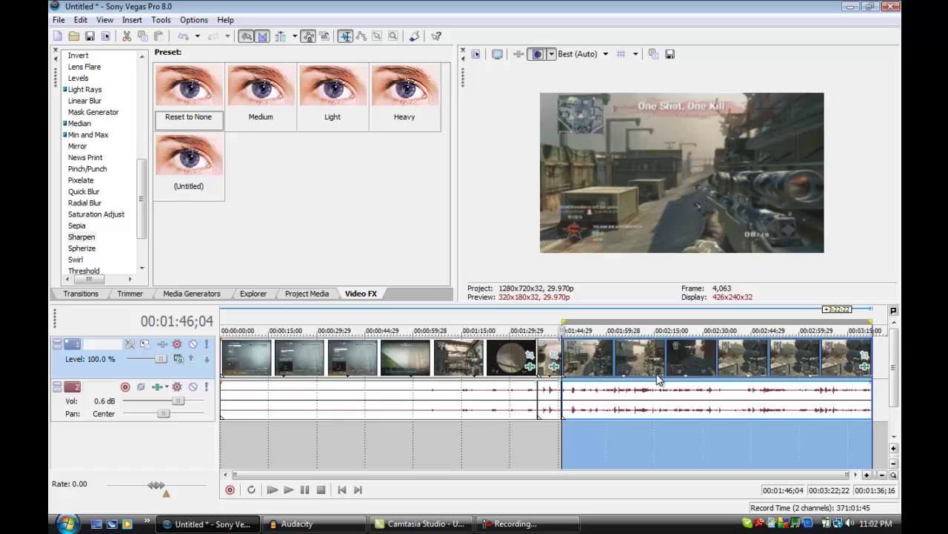
right_click(658, 379)
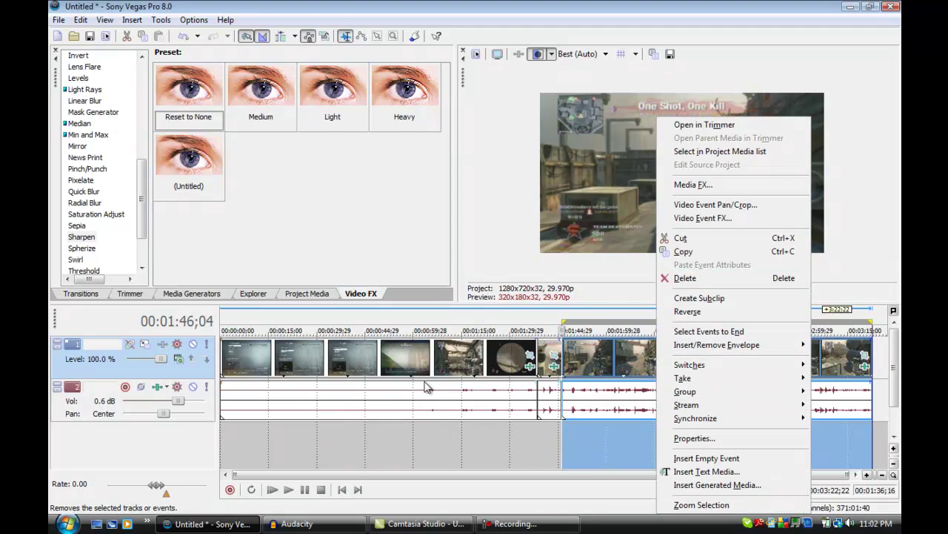
left_click(686, 278)
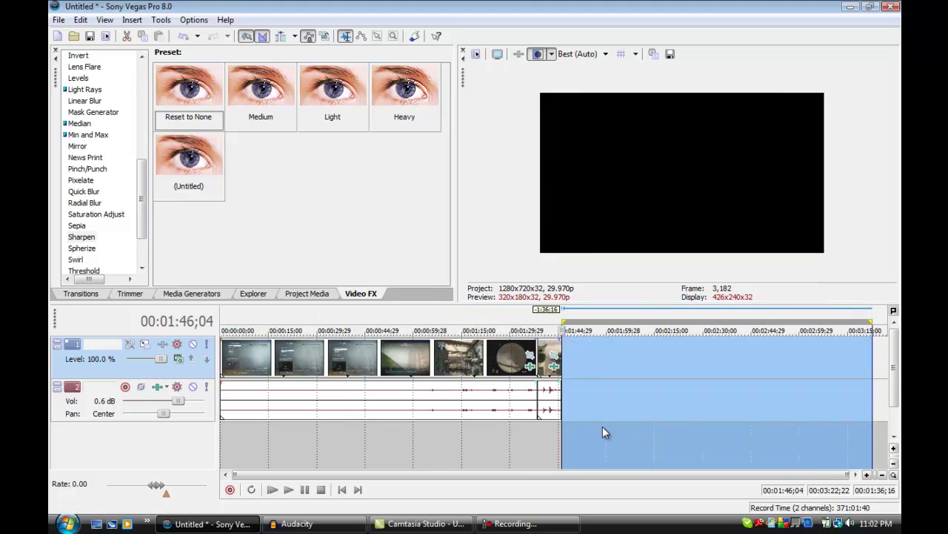
double_click(432, 364)
right_click(432, 363)
left_click(490, 278)
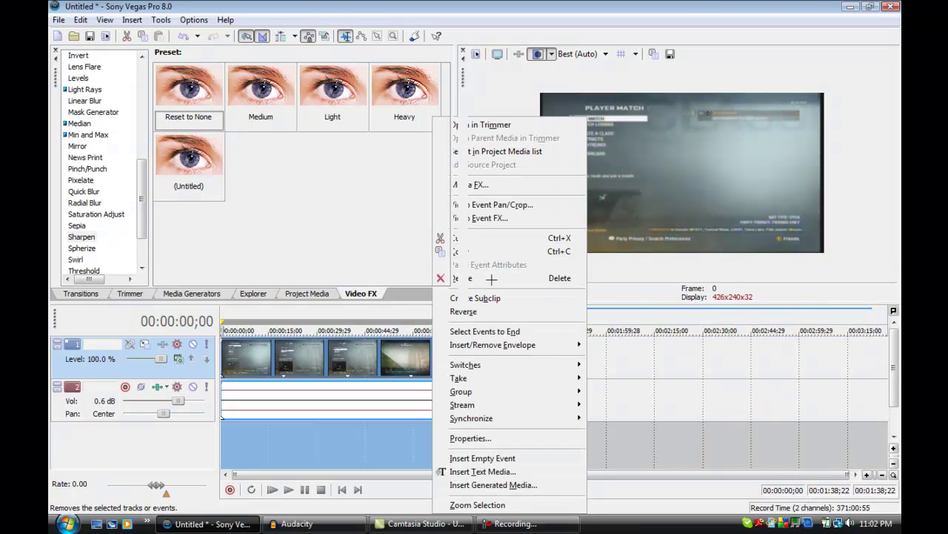
Step: Preview the kill clip and split it at the headshot, around 1:42;16
left_click(539, 357)
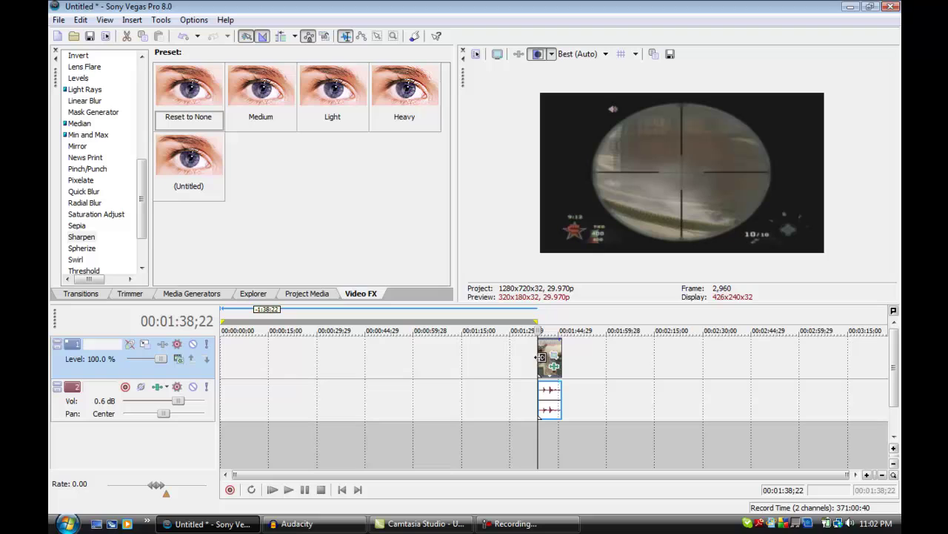
key("space")
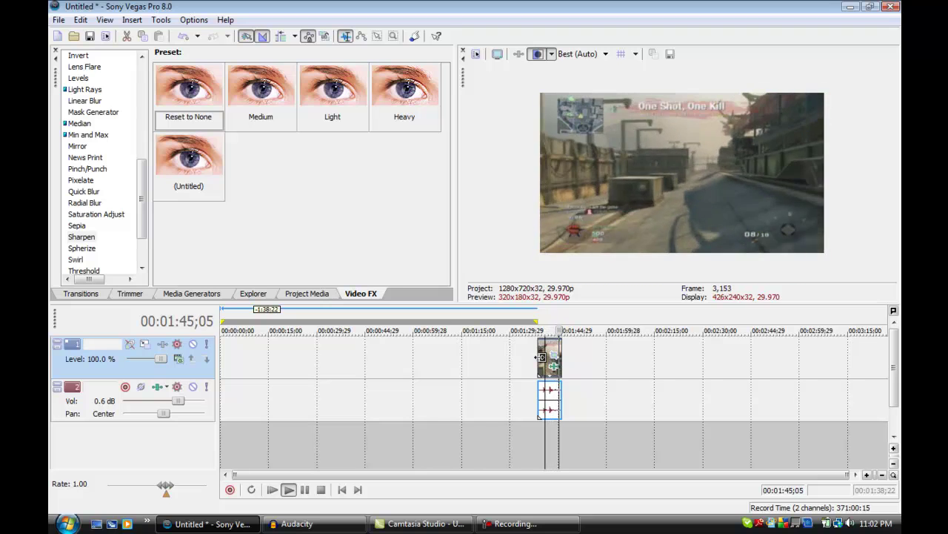
key("Return")
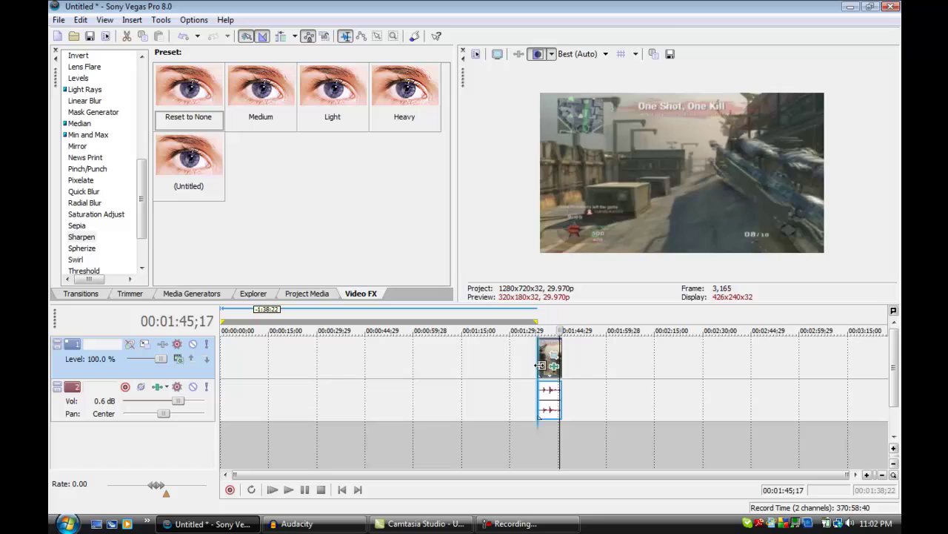
key("space")
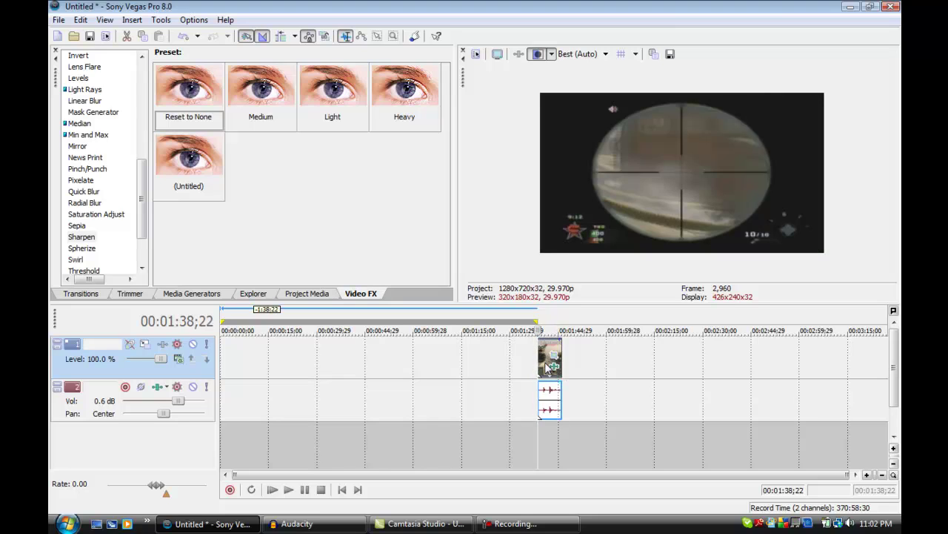
key("space")
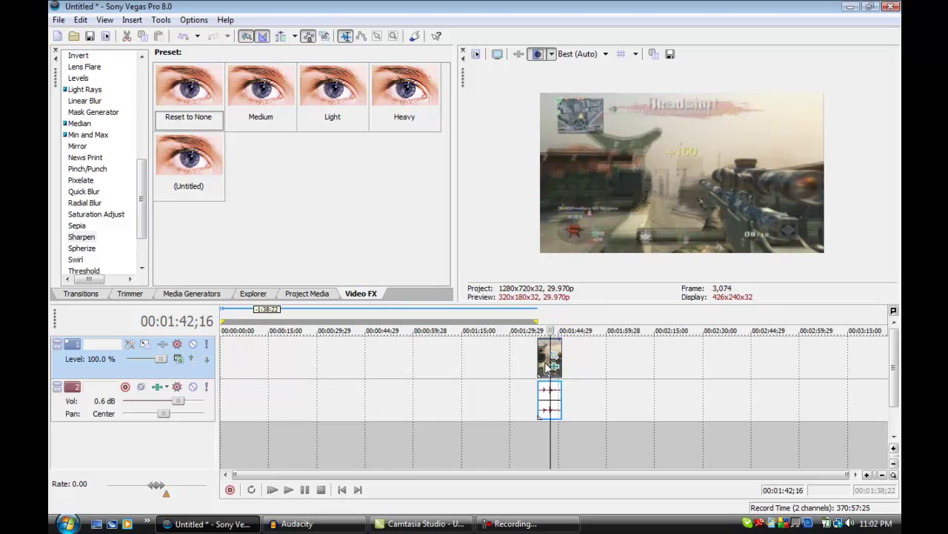
key("s")
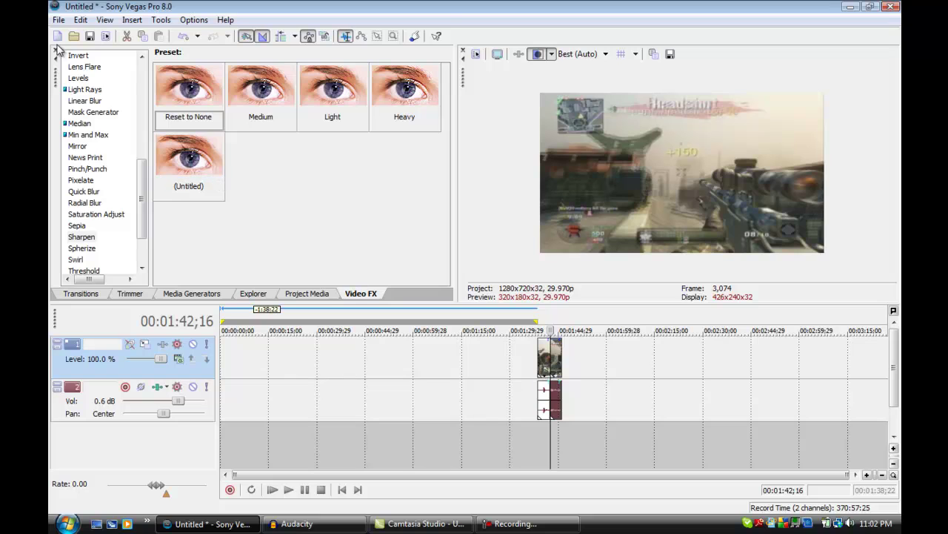
Step: Open the 'tonight' song from the Clay > Downloads folder into the project
left_click(58, 21)
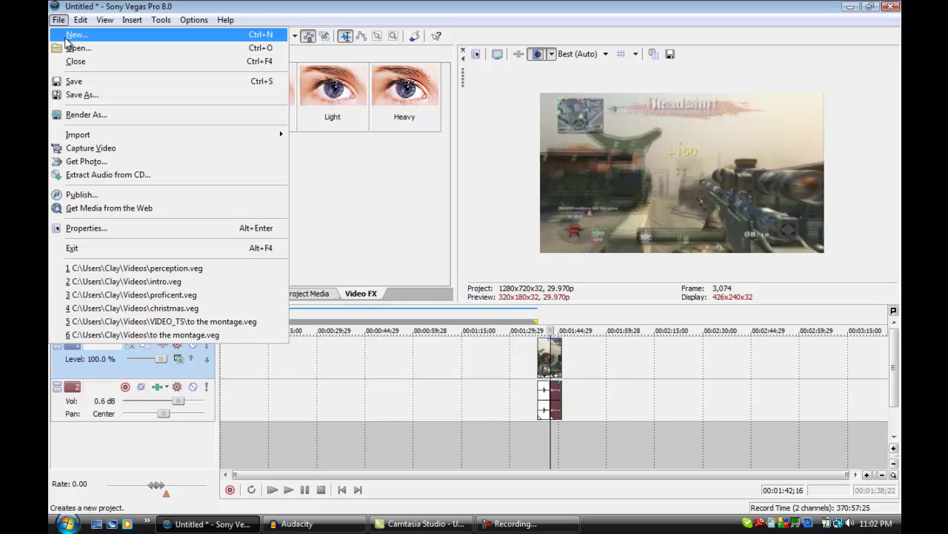
left_click(76, 49)
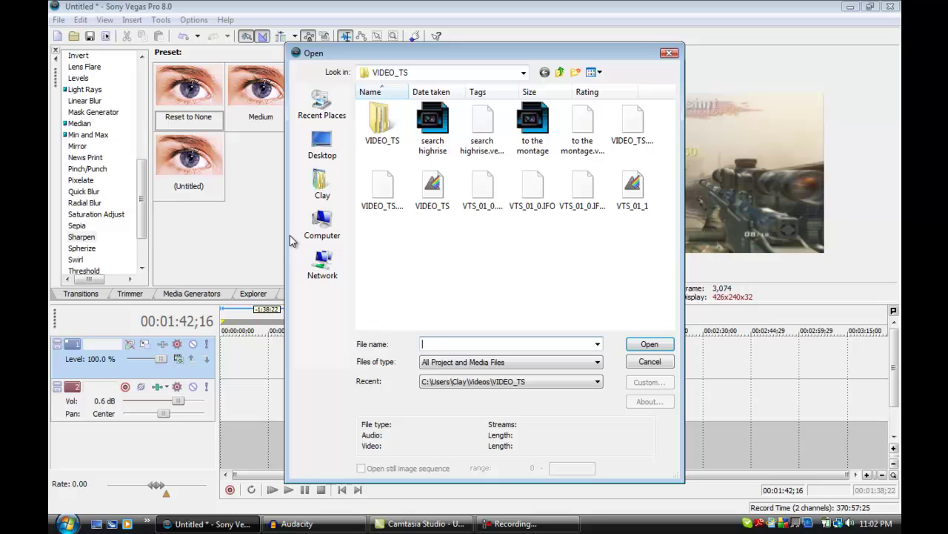
left_click(523, 74)
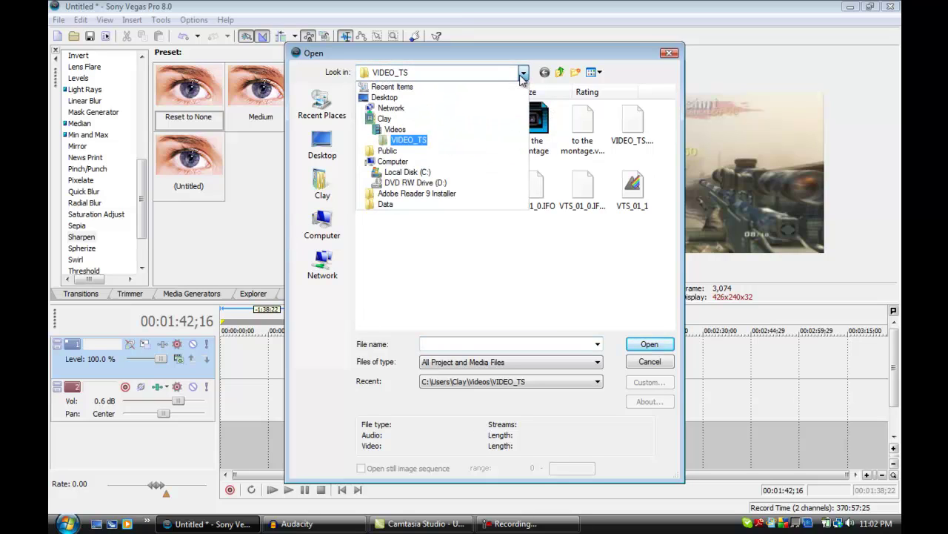
left_click(454, 130)
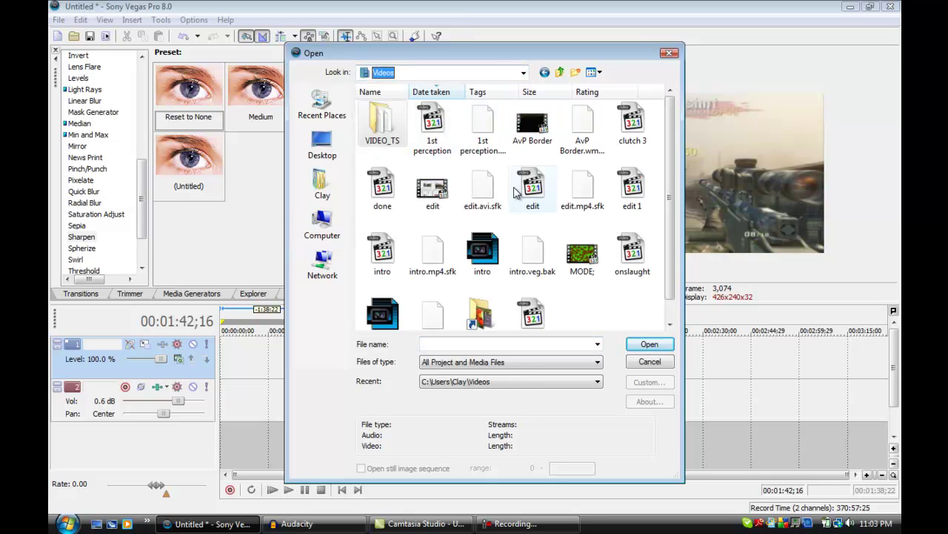
left_click(525, 75)
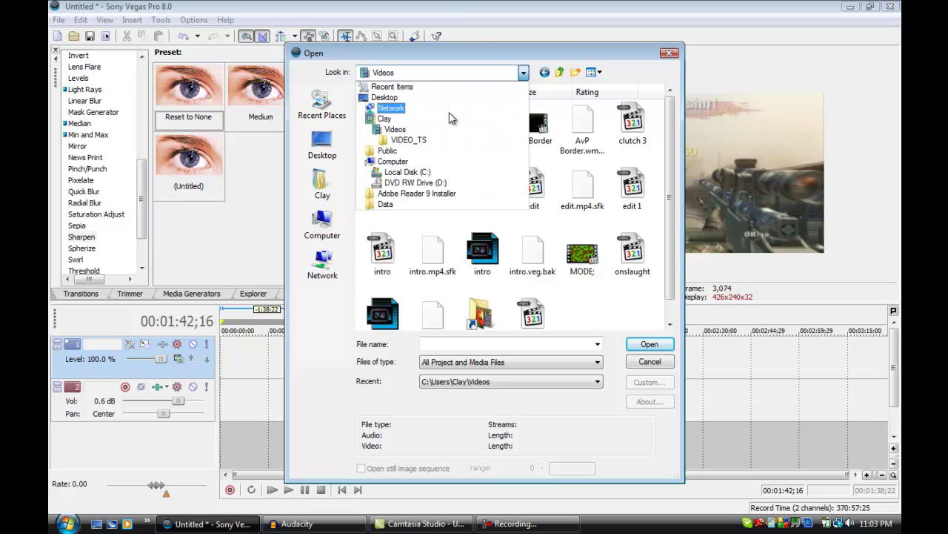
left_click(478, 135)
left_click(523, 72)
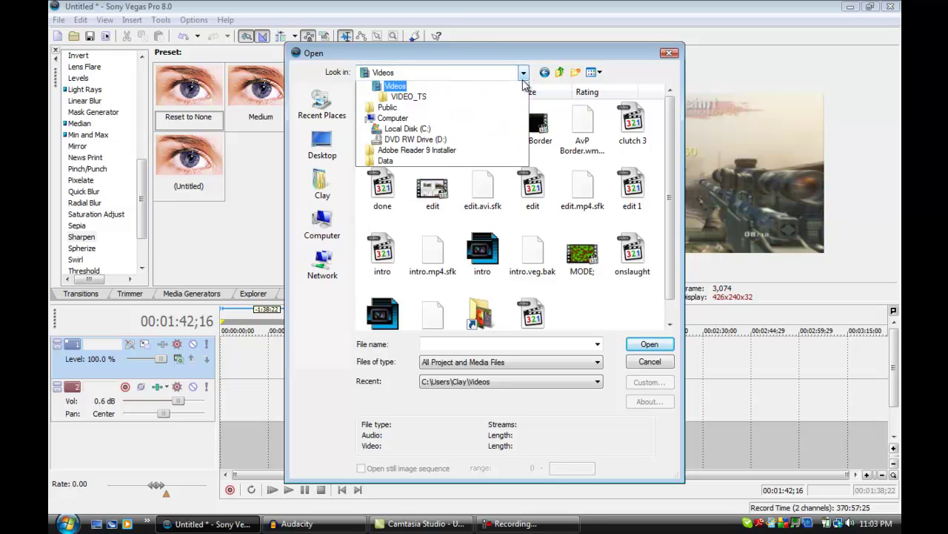
left_click(508, 120)
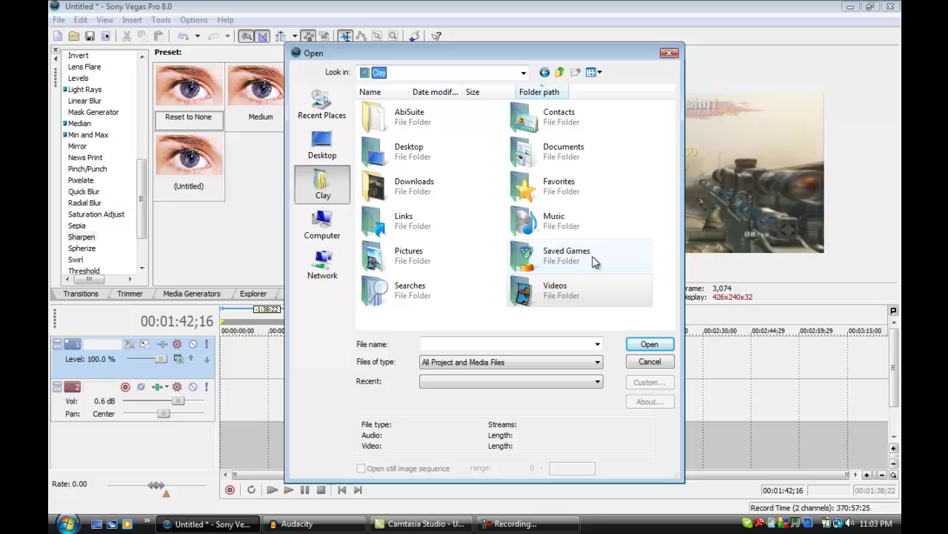
double_click(403, 191)
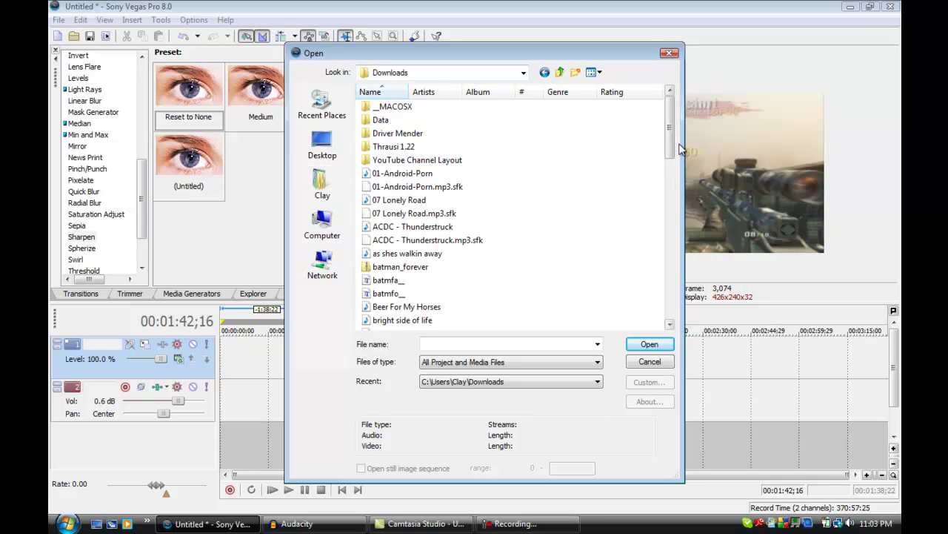
left_click_drag(674, 152, 669, 315)
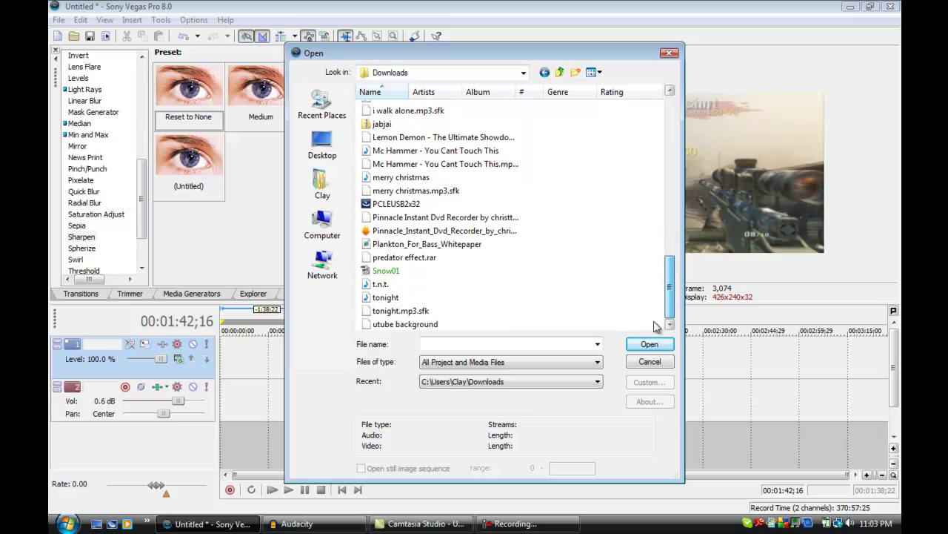
double_click(392, 297)
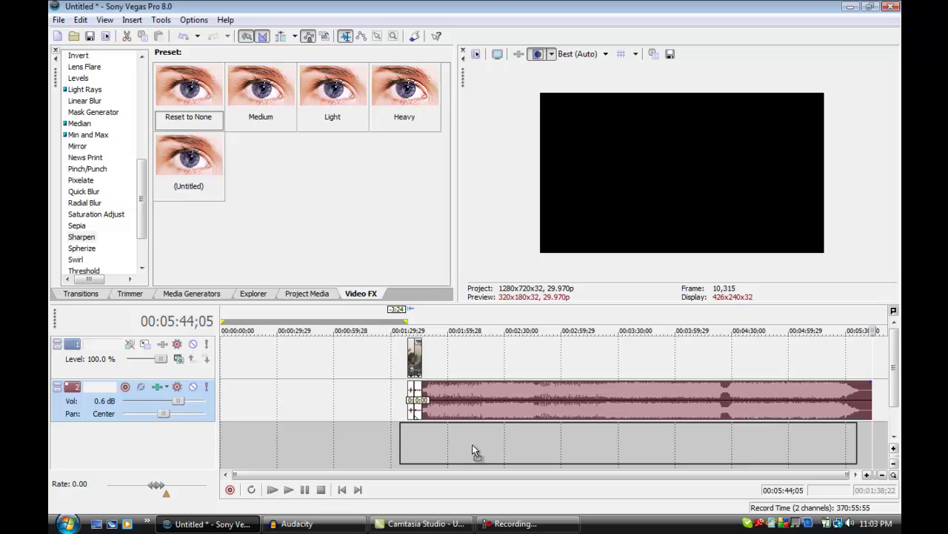
Step: Move the 'tonight' song onto a new third audio track and preview it with the clip
mouse_move(472, 444)
left_mouse_down()
mouse_move(475, 437)
mouse_move(406, 435)
left_mouse_up()
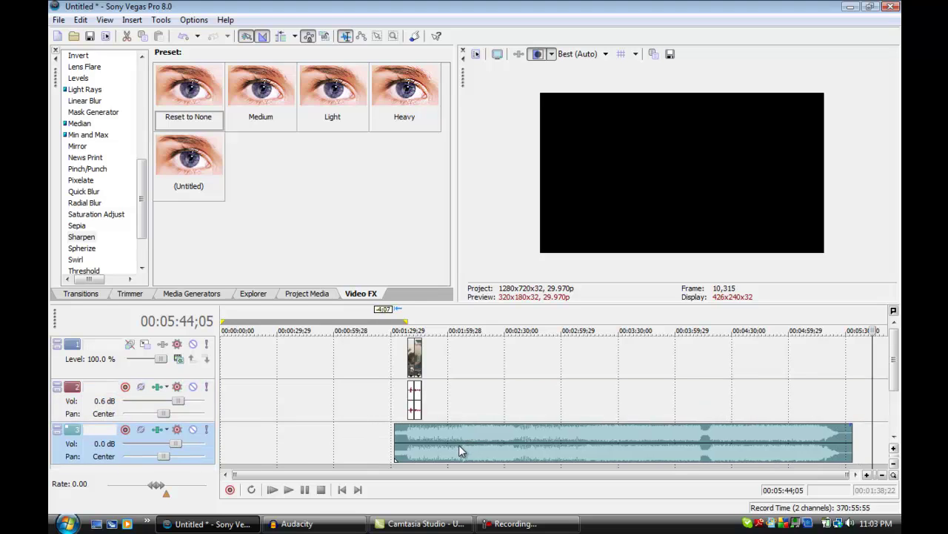
left_click(405, 435)
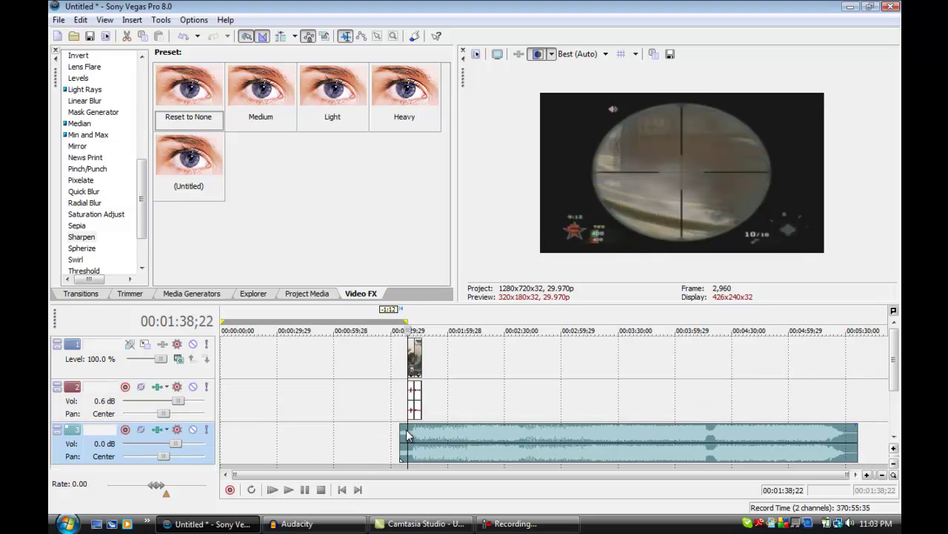
key("space")
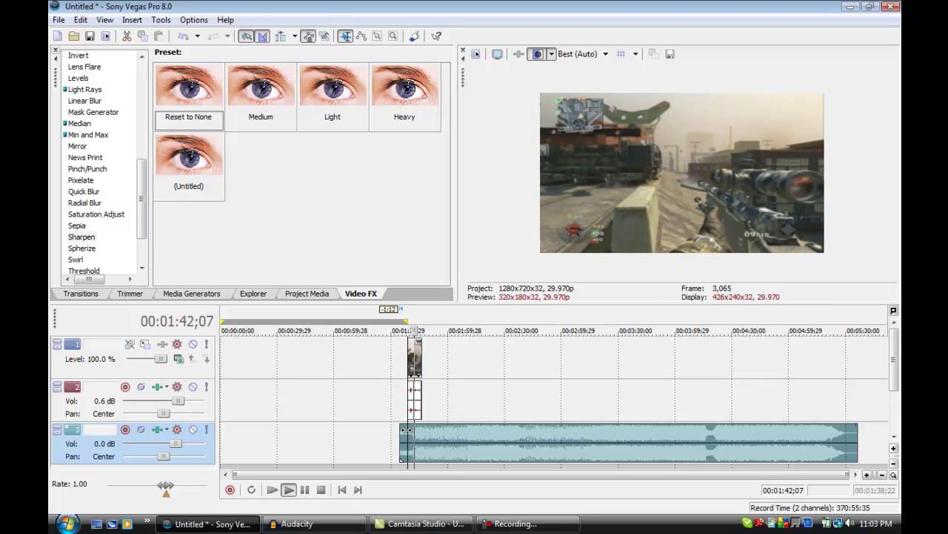
key("space")
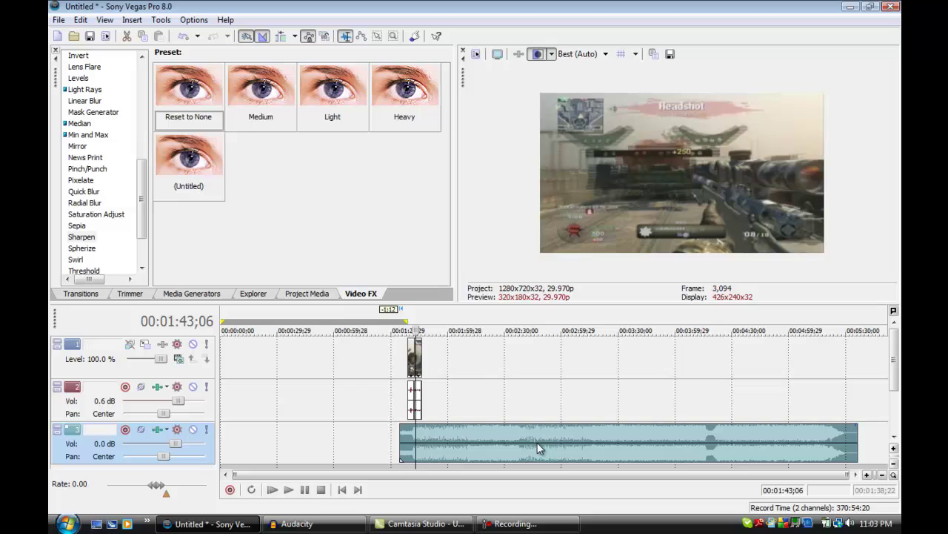
left_click(527, 441)
key("space")
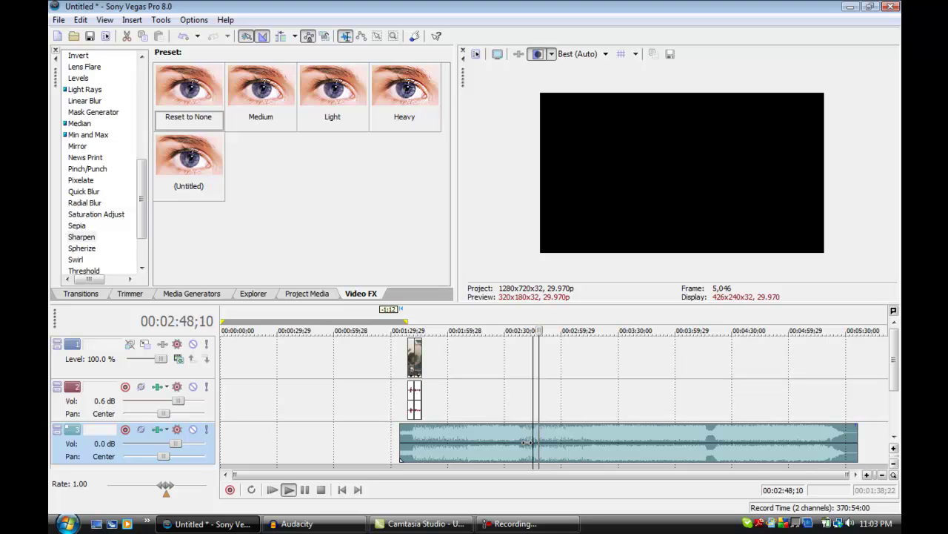
key("Return")
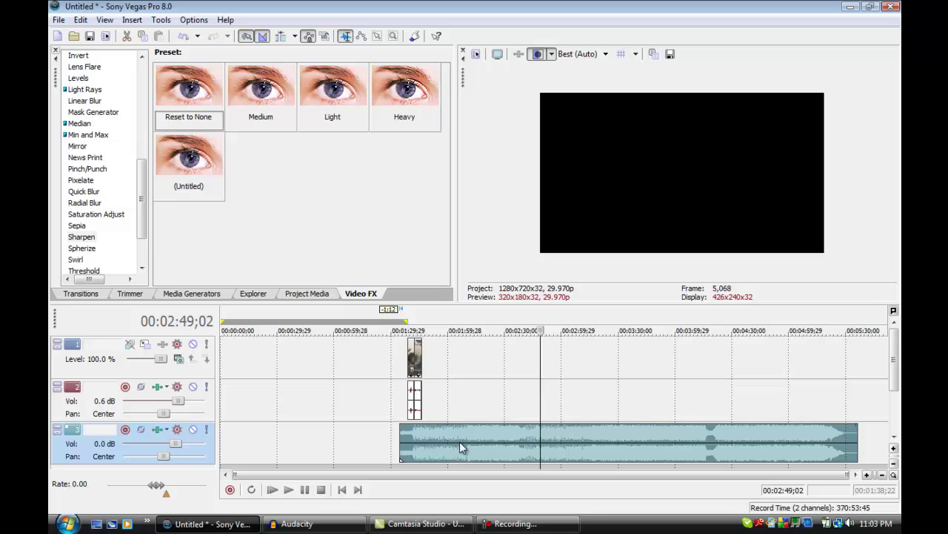
Step: Locate the cut point and split the song at about 2:09;06
left_click(461, 441)
key("space")
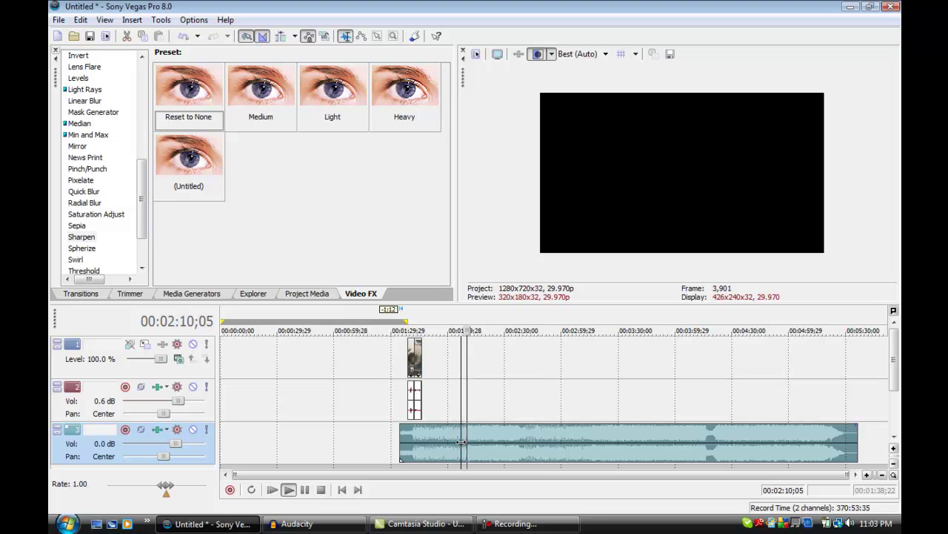
key("Return")
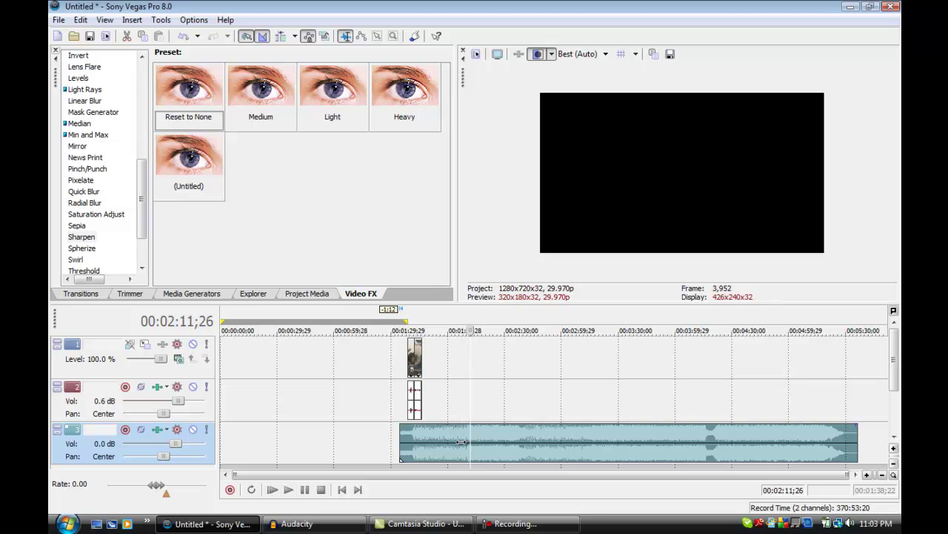
key("Left")
key("Left")
key("Left")
key("Left")
key("Left")
key("Left")
key("Left")
key("Left")
key("Left")
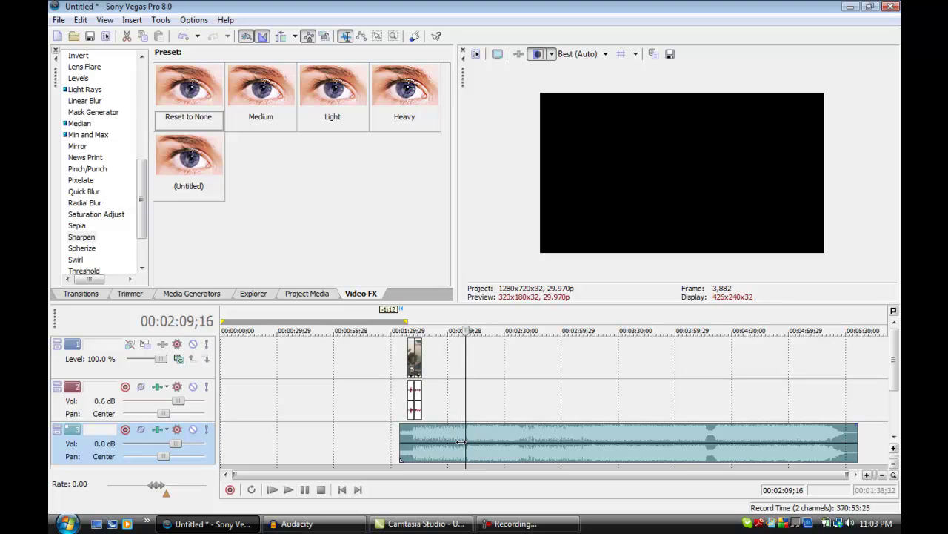
key("Left")
key("Left")
key("Left")
key("s")
key("Right")
key("Right")
key("Right")
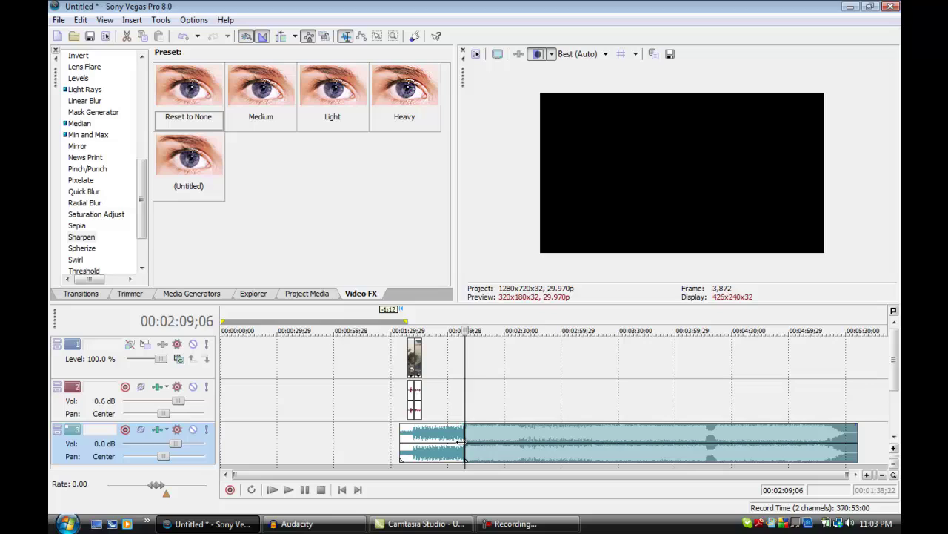
key("Right")
key("Right")
key("Right")
key("Right")
key("Right")
key("Right")
key("Right")
key("Right")
key("Right")
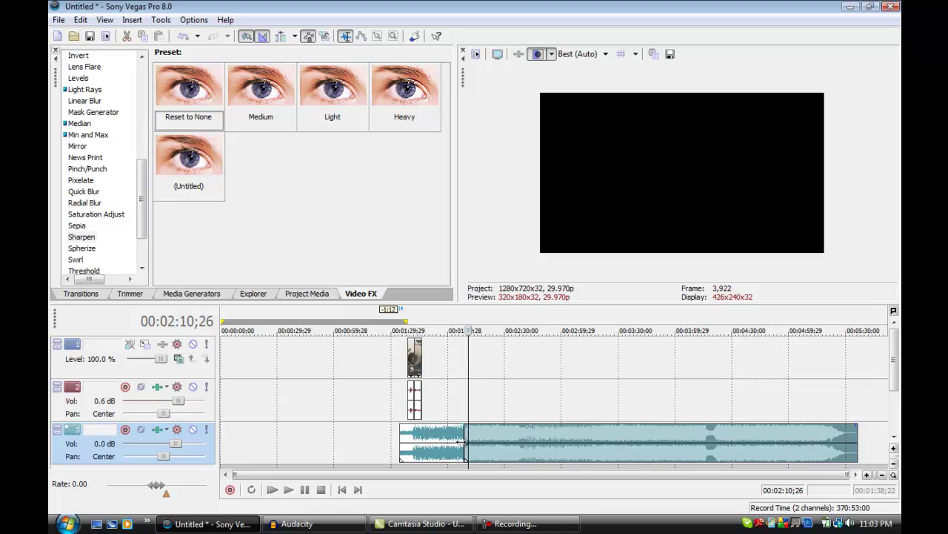
key("Right")
key("Right")
key("Right")
key("Right")
key("Right")
key("Right")
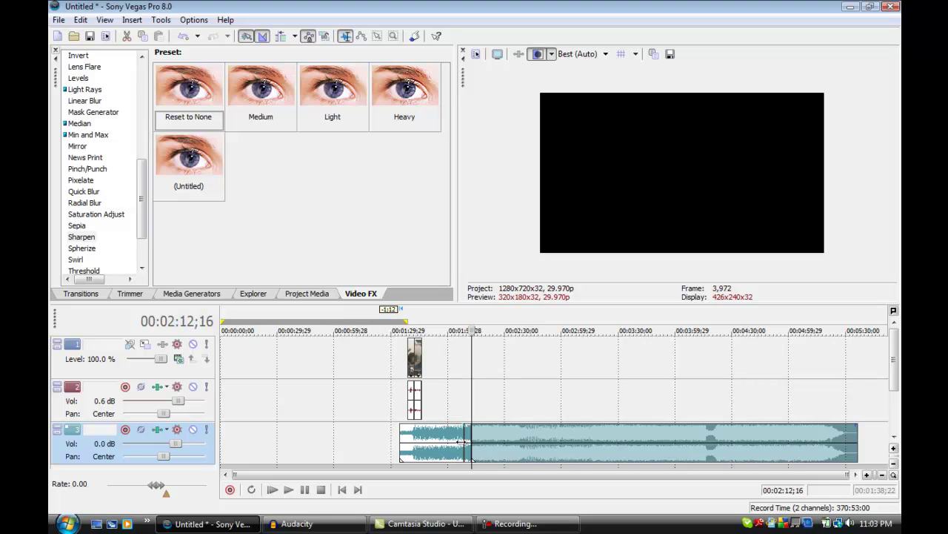
Step: Delete the unwanted music events on either side of the chosen piece
double_click(504, 447)
right_click(504, 447)
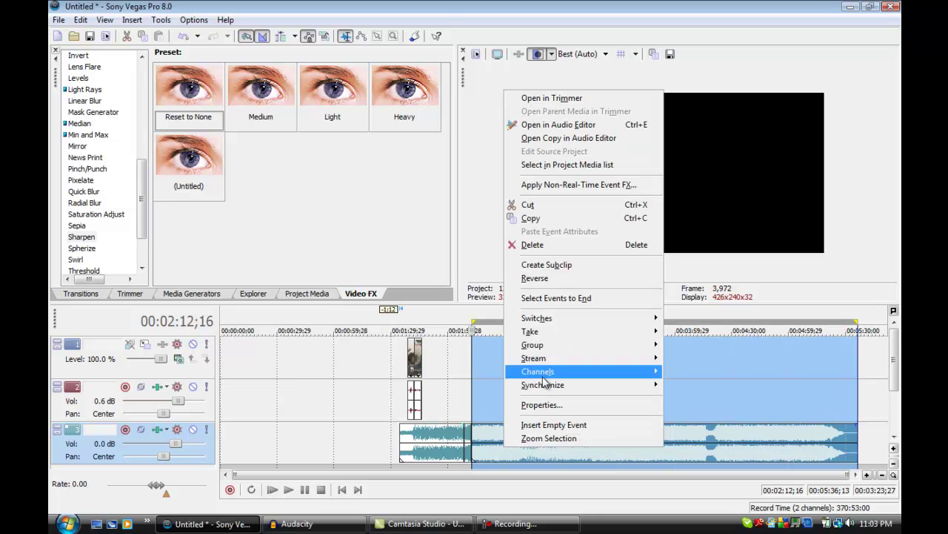
left_click(537, 244)
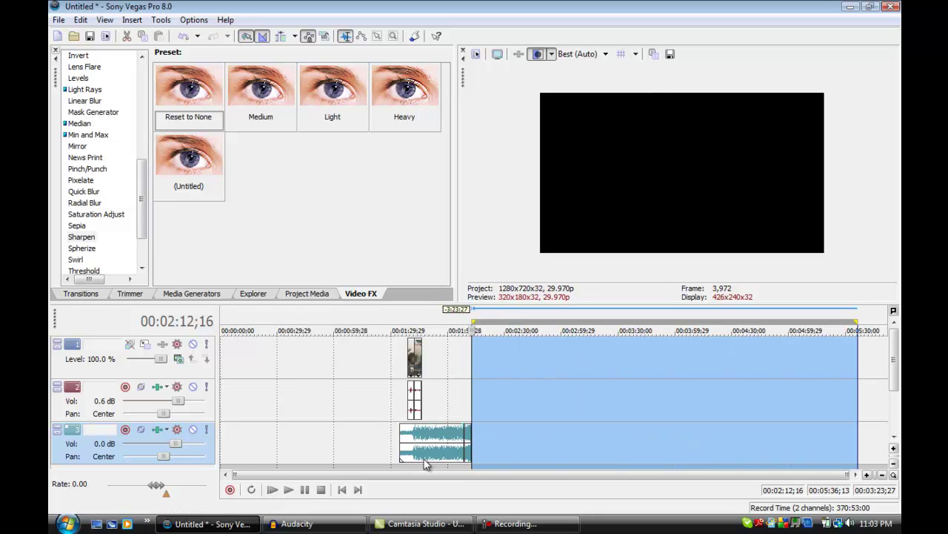
left_click(430, 453)
double_click(431, 452)
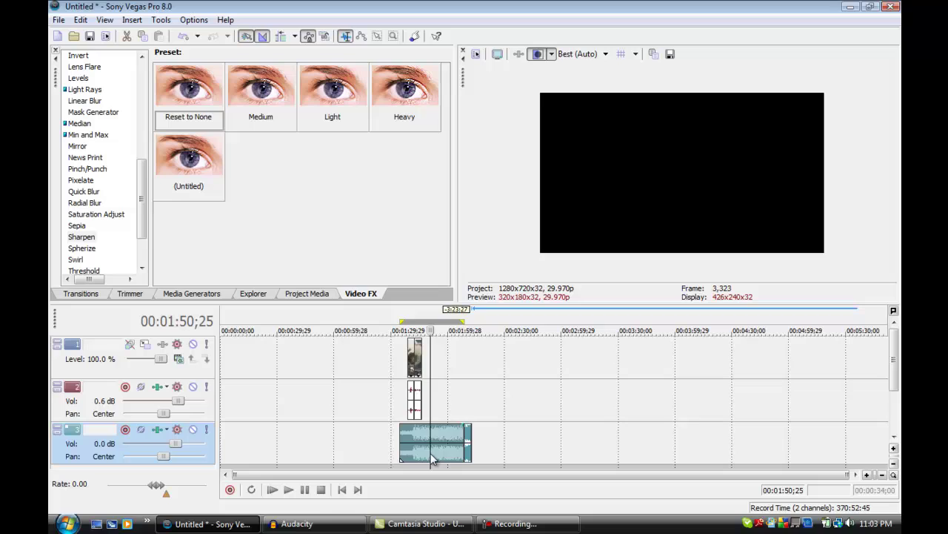
right_click(430, 453)
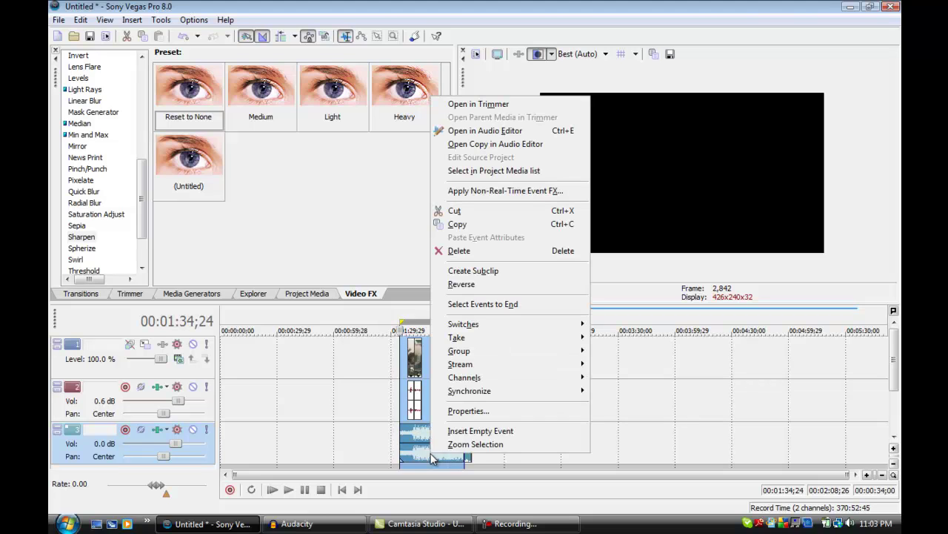
left_click(470, 255)
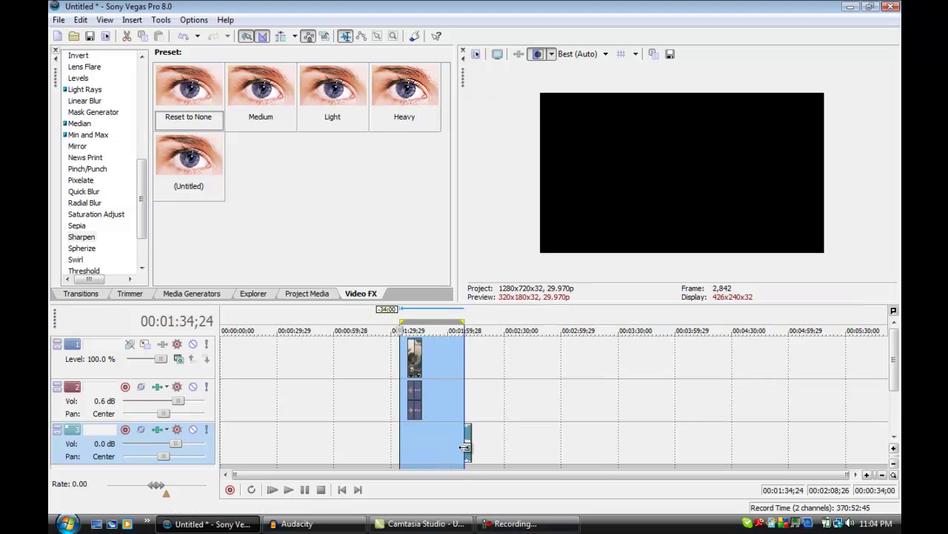
Step: Slide and lengthen the remaining music piece under the kill clip, then preview from 1:38
left_click_drag(468, 448, 413, 439)
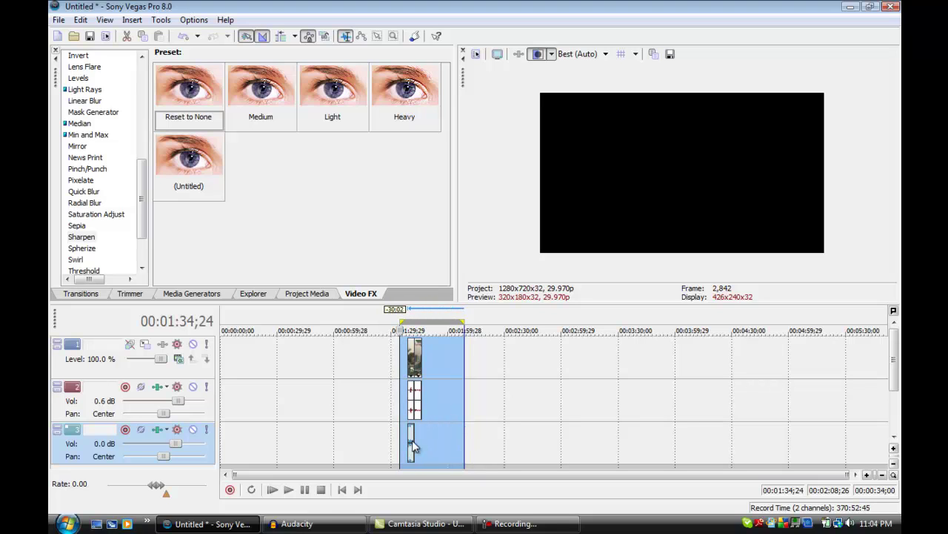
mouse_move(413, 445)
left_mouse_down()
mouse_move(424, 441)
mouse_move(417, 444)
left_mouse_up()
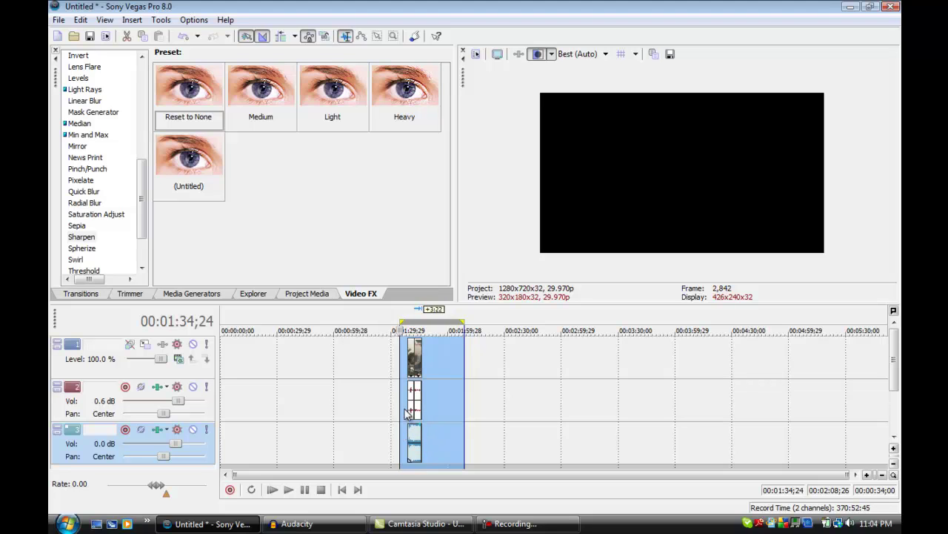
left_click(409, 363)
key("space")
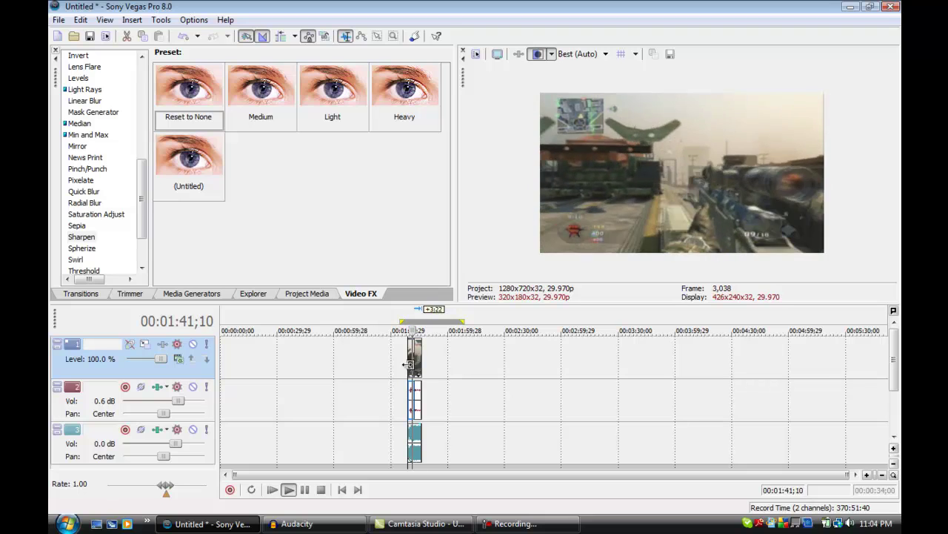
left_click(395, 372)
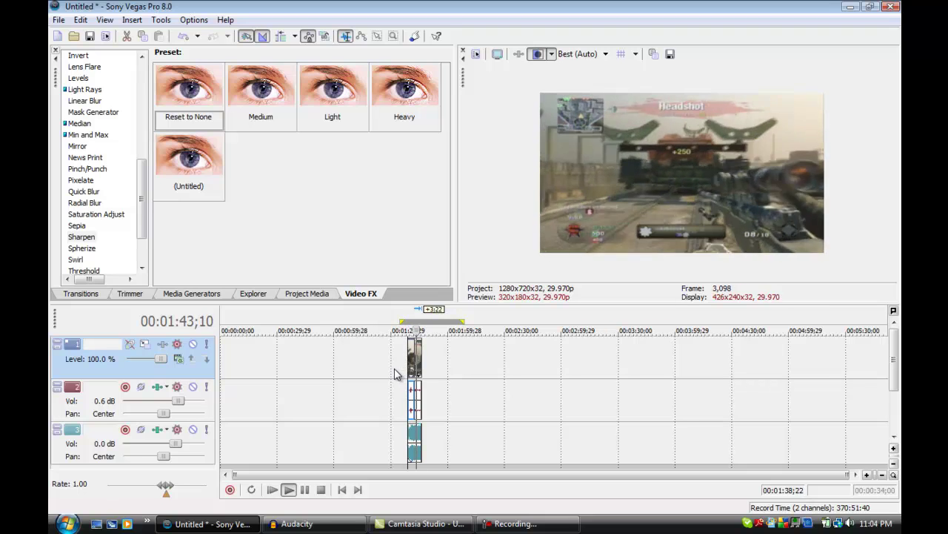
key("Return")
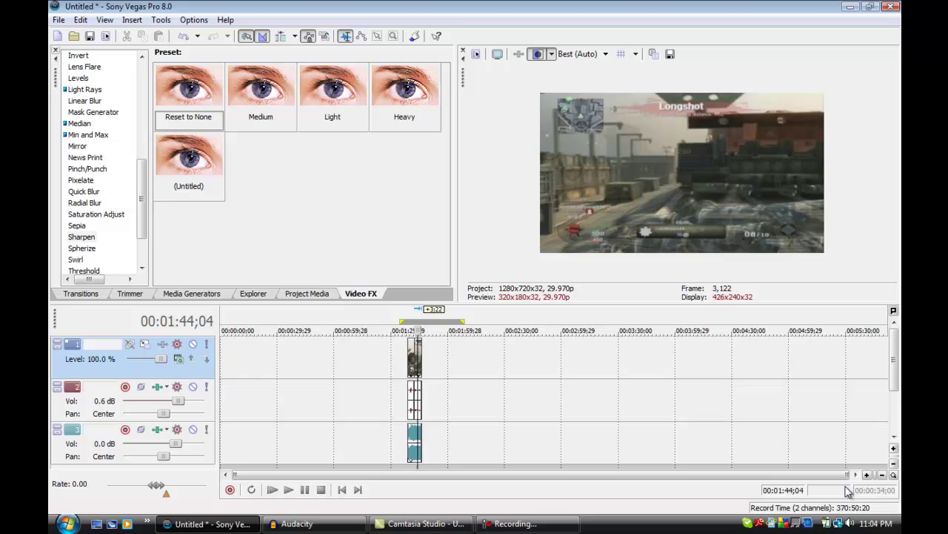
Step: Zoom in, reposition the music clip and extend its start to meet the video event
left_click(869, 474)
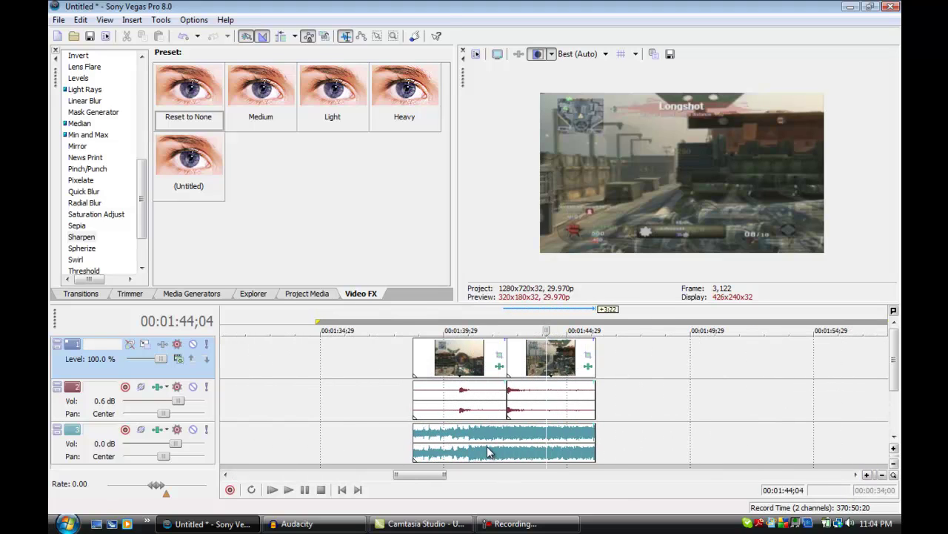
left_click_drag(487, 445, 513, 442)
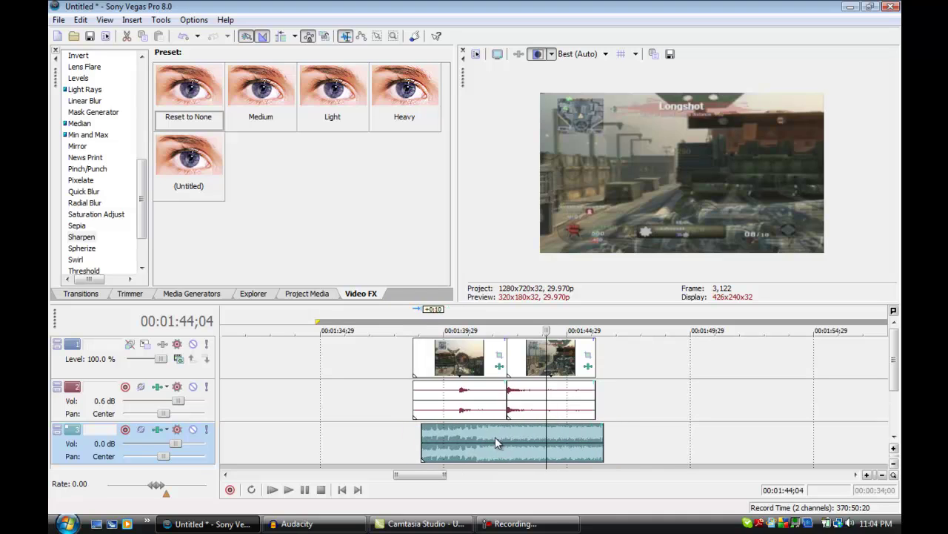
left_click_drag(512, 442, 525, 436)
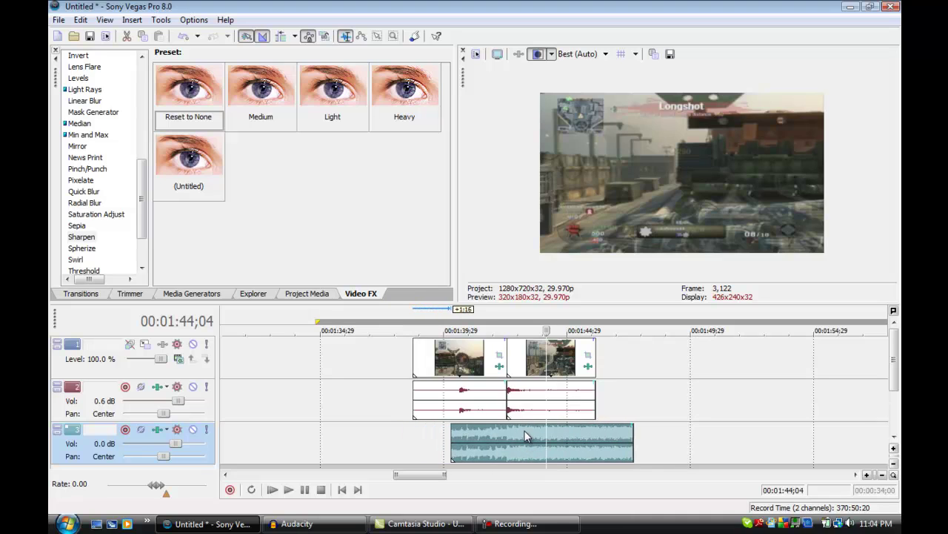
left_click_drag(524, 436, 523, 436)
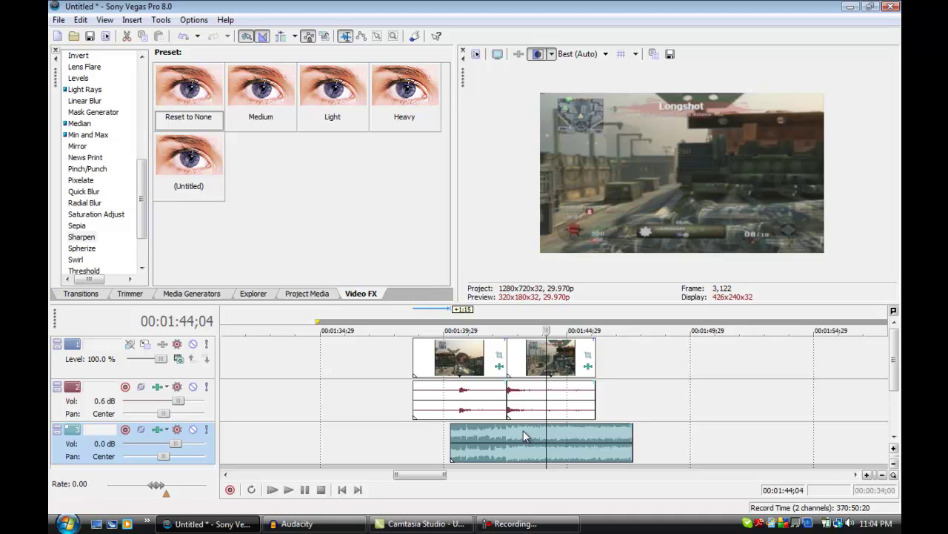
left_click_drag(449, 431, 412, 432)
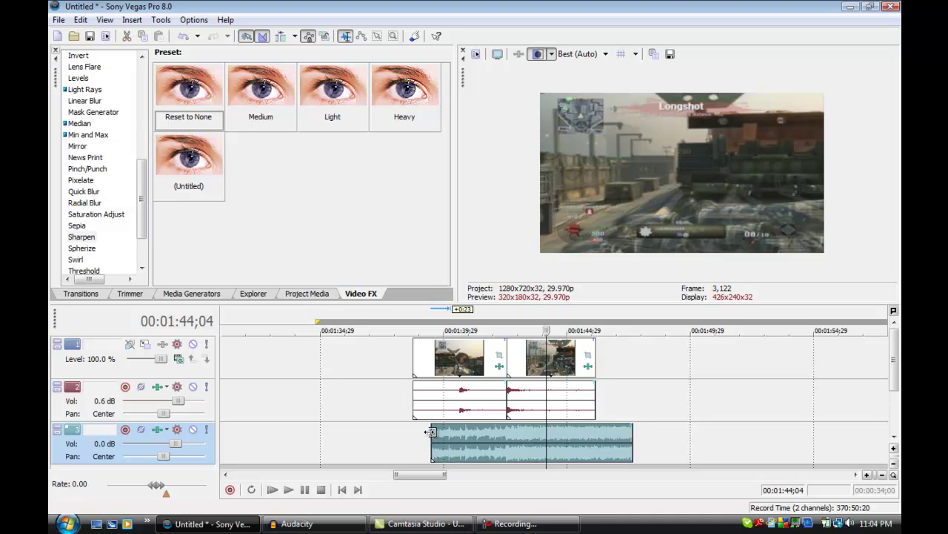
left_click(415, 357)
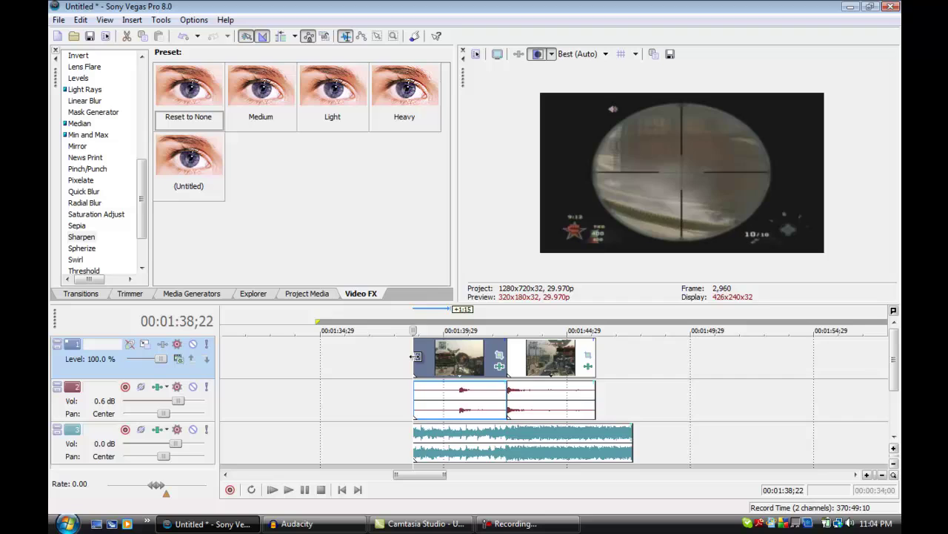
key("space")
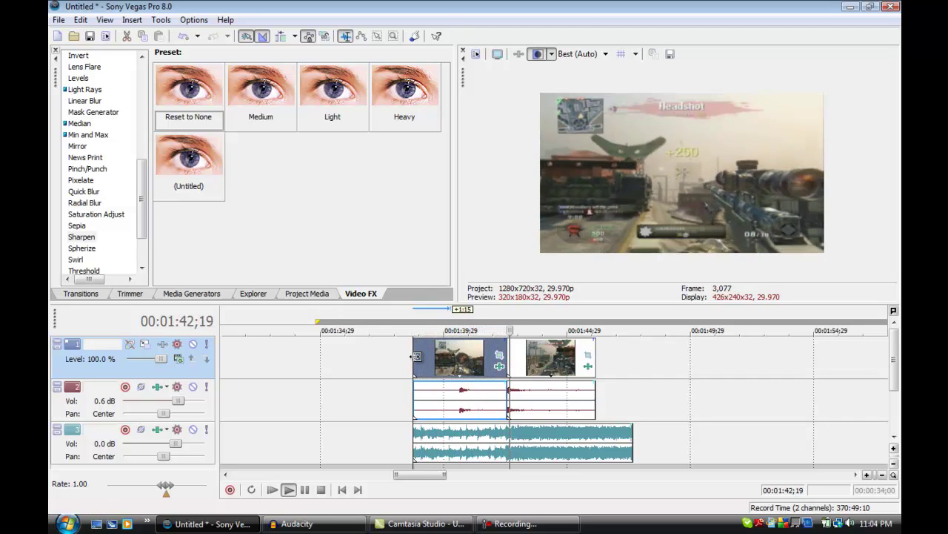
key("space")
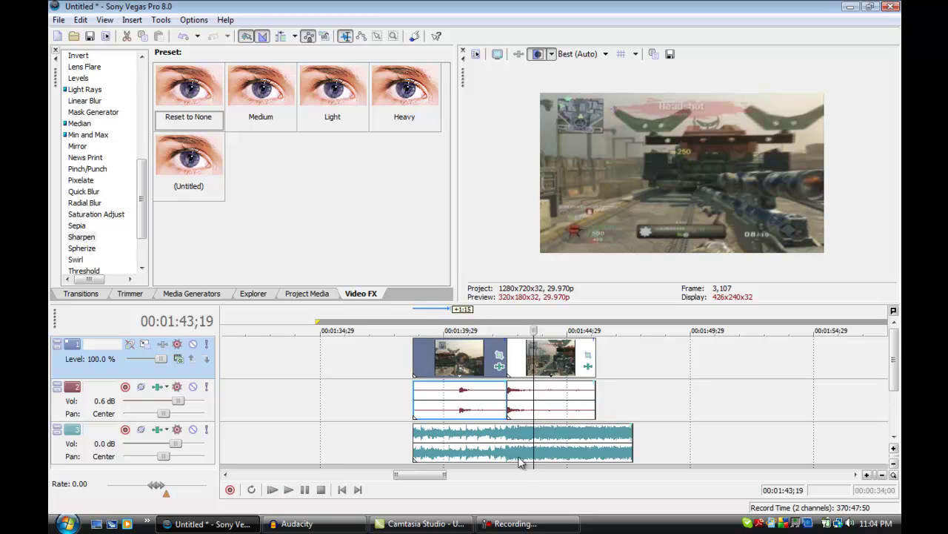
Step: Nudge the music slightly earlier and preview from 01:41;28, stepping frame by frame
left_click_drag(509, 438, 501, 439)
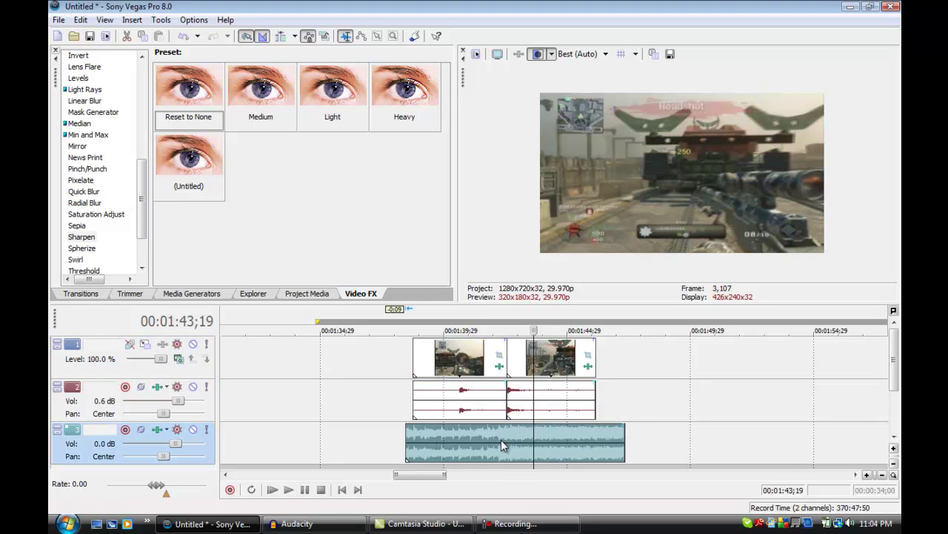
left_click(492, 441)
key("space")
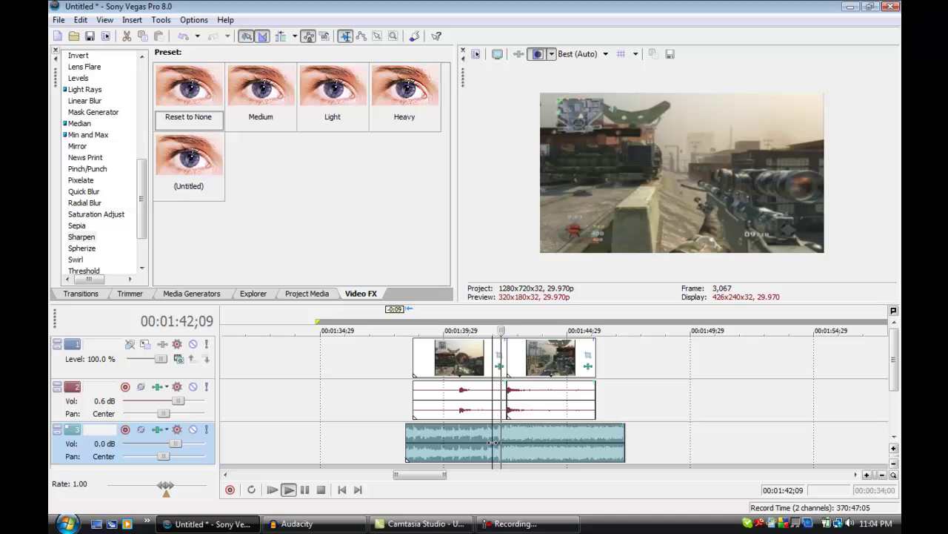
key("space")
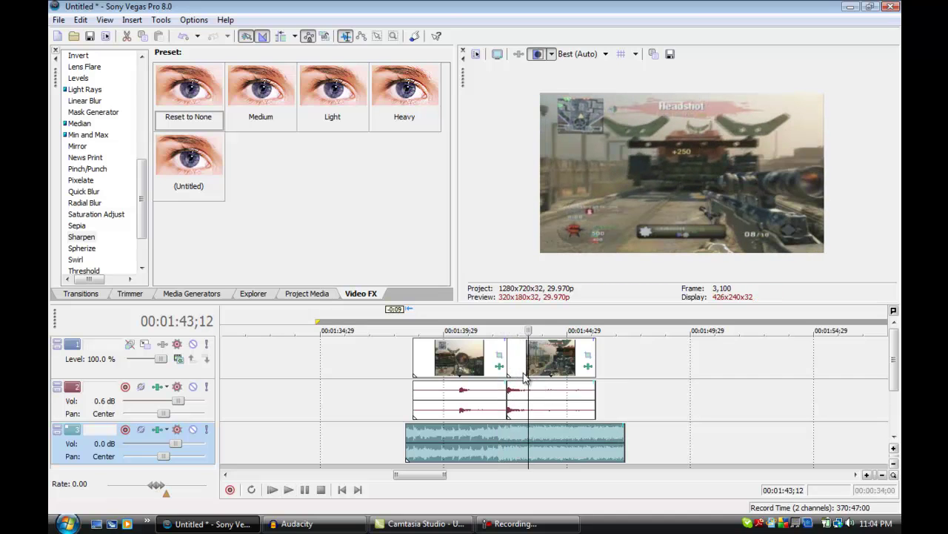
key("Right")
key("Right")
key("Right")
key("Right")
key("Right")
key("Right")
key("Right")
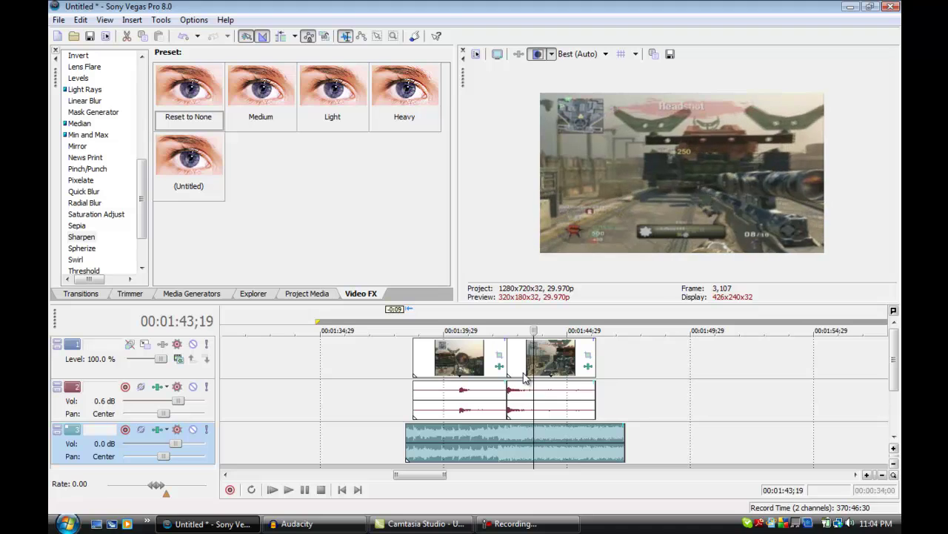
key("Right")
key("Right")
key("Right")
key("Right")
key("Right")
key("Right")
key("Right")
key("Right")
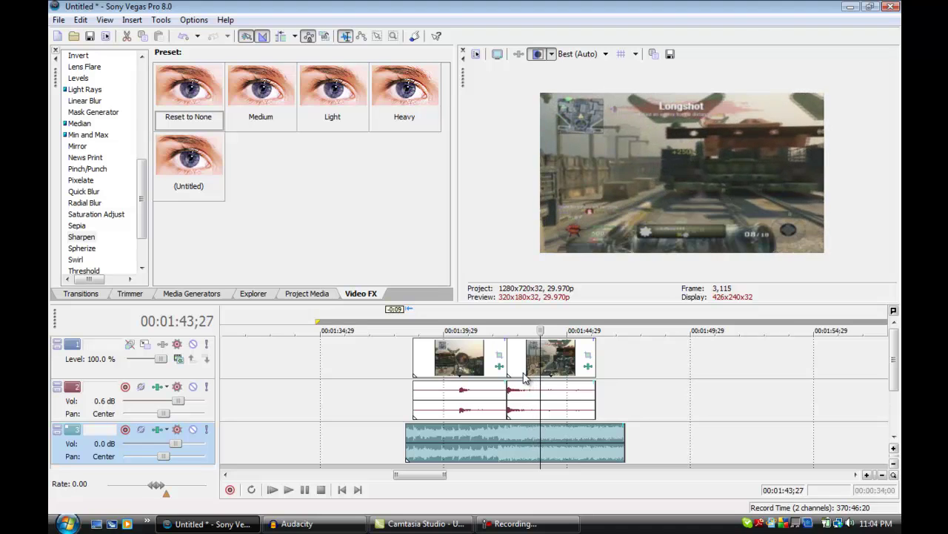
Step: Split the music track at frame 3,123
key("Right")
key("Right")
key("Right")
key("Right")
key("Right")
key("Right")
key("Right")
key("Right")
key("Right")
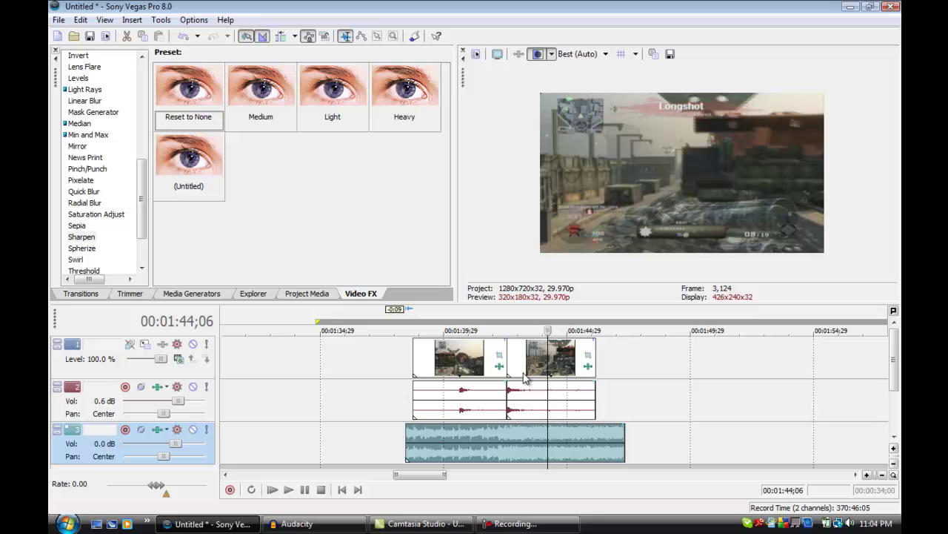
key("Right")
key("Right")
key("Left")
key("Left")
key("Left")
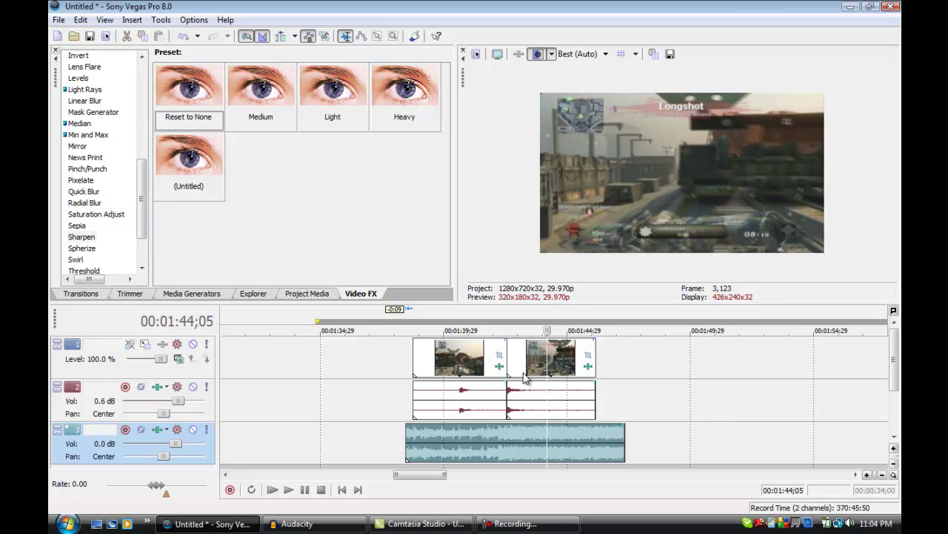
key("s")
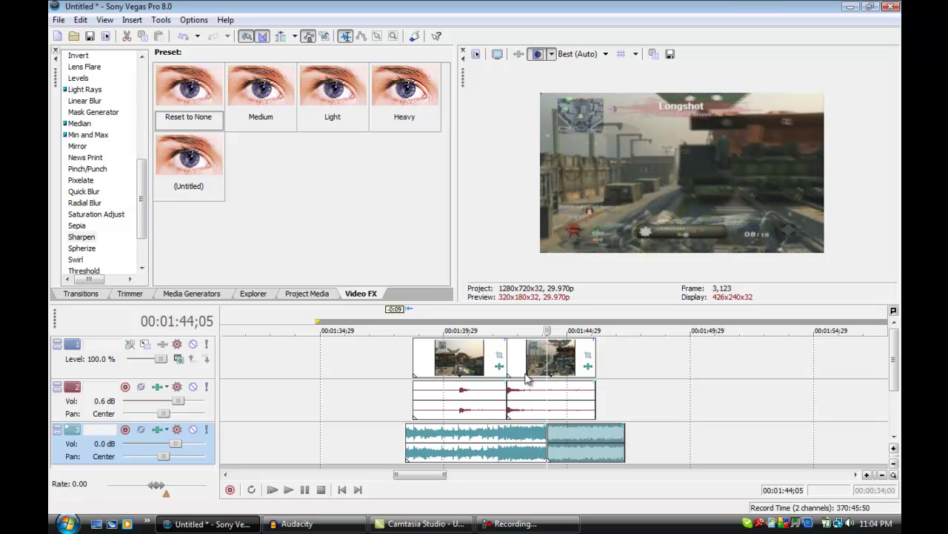
Step: Split the second kill clip at that same frame and shift its last piece later, leaving a gap
left_click(549, 376)
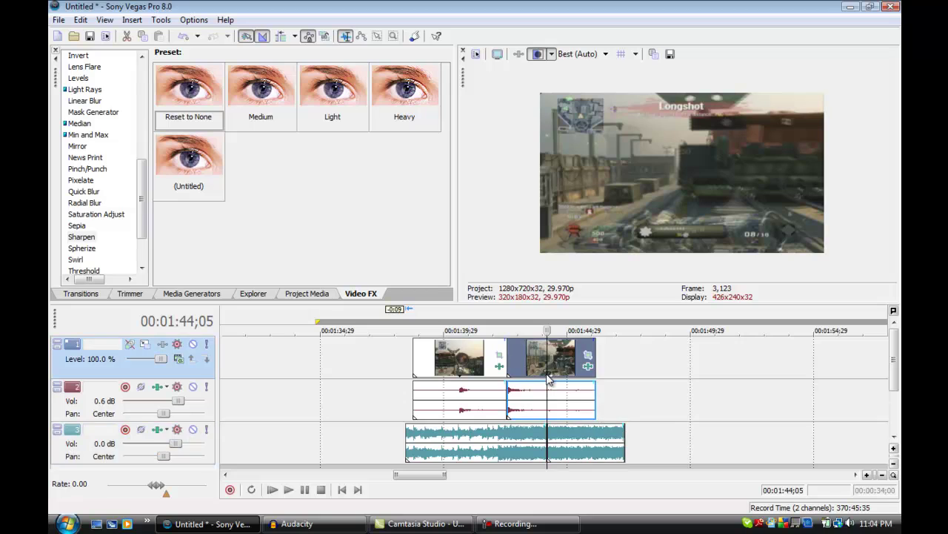
key("s")
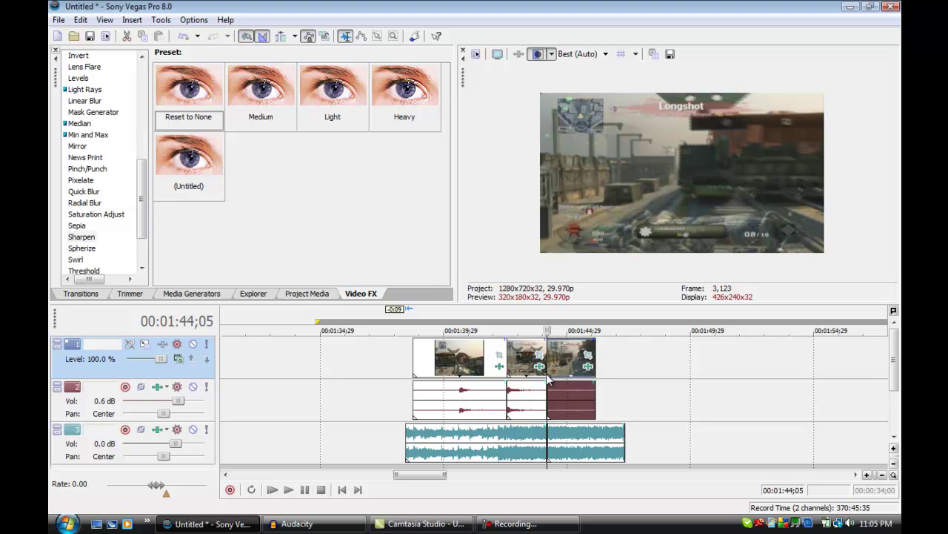
left_click_drag(549, 378, 617, 365)
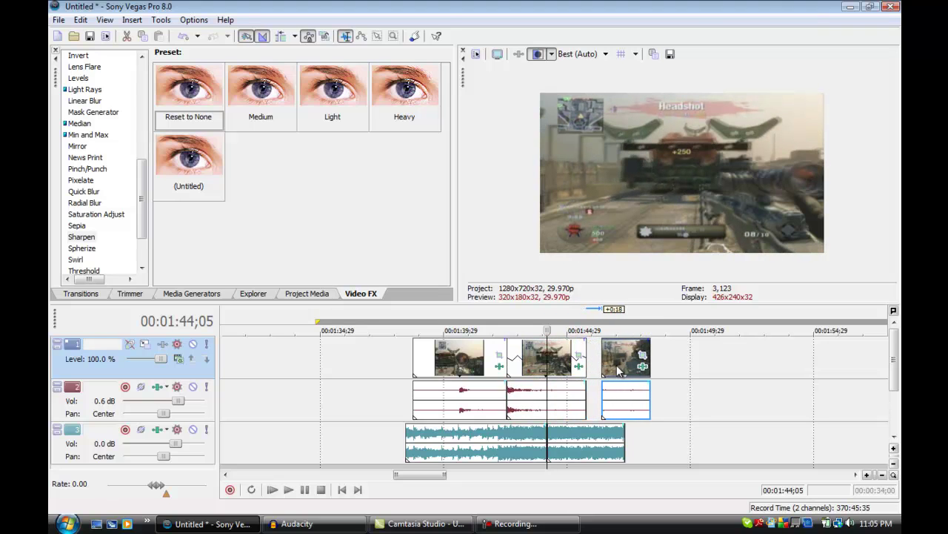
Step: Check the clip's applied effects and extend the clip to meet the next one
left_click(579, 366)
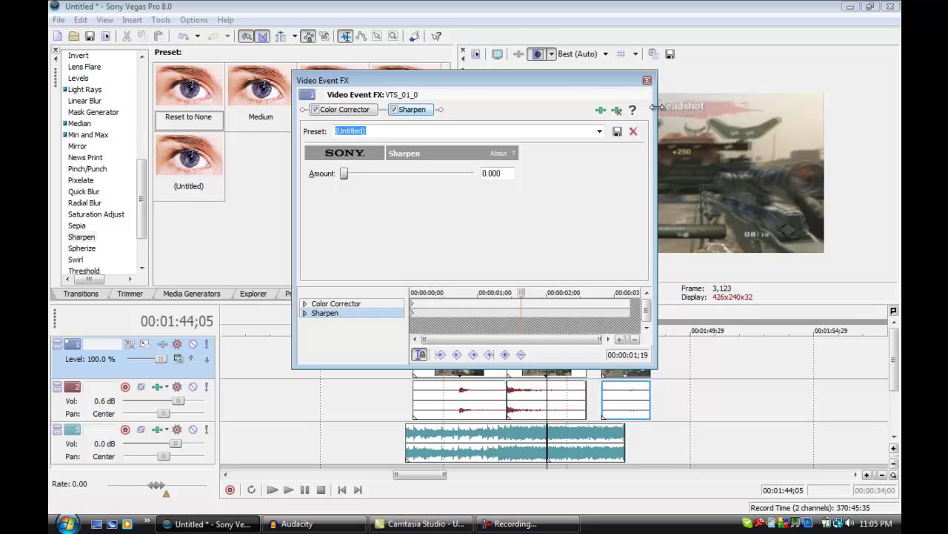
left_click(646, 81)
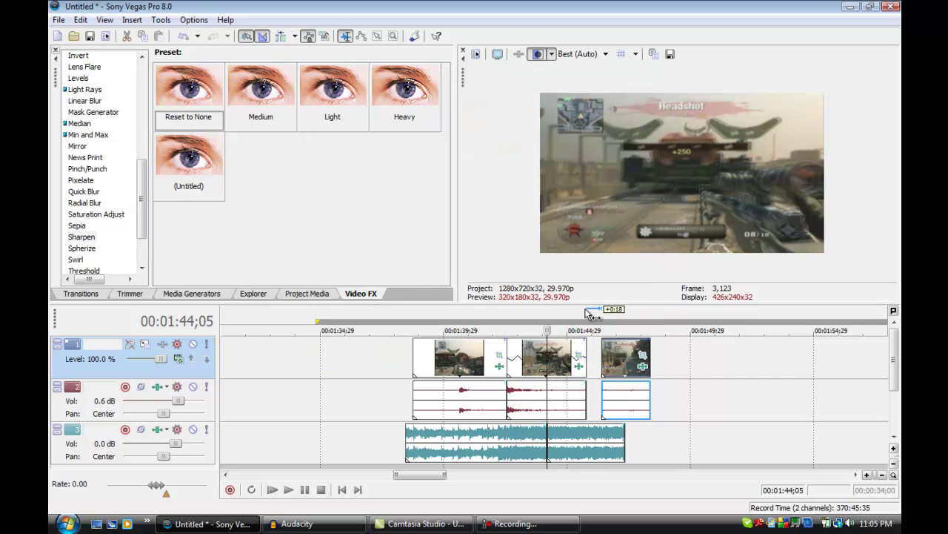
left_click_drag(582, 363, 597, 367)
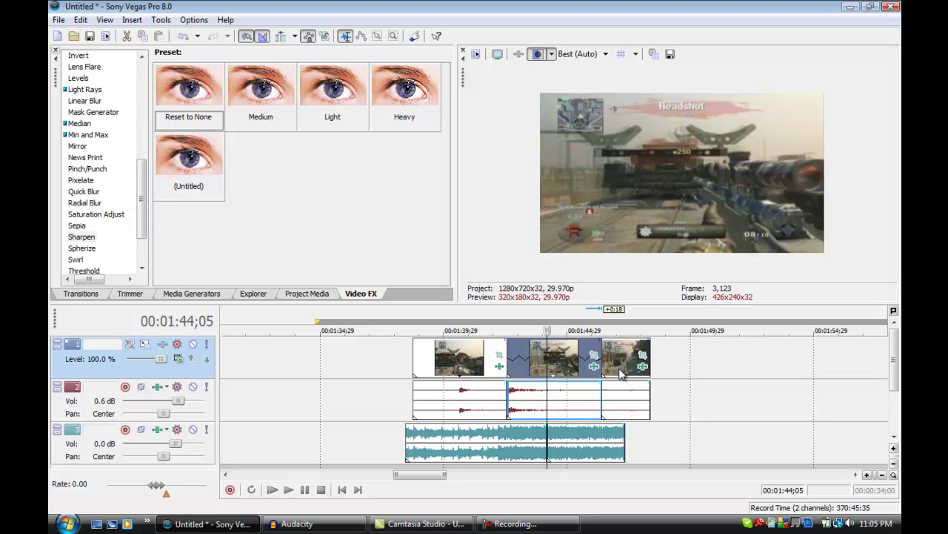
Step: Preview the rearranged clips from the first clip, then bring up the last clip's Pan/Crop settings
left_click(484, 361)
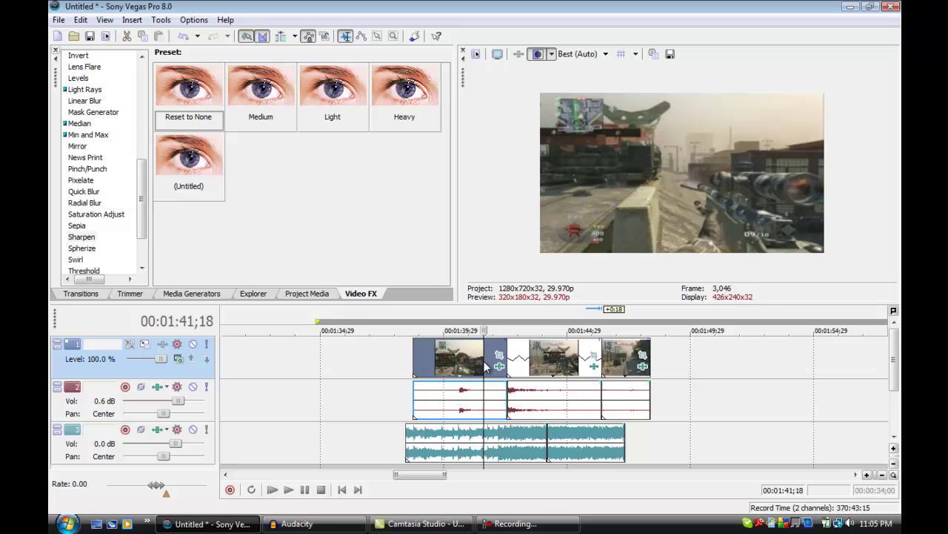
key("space")
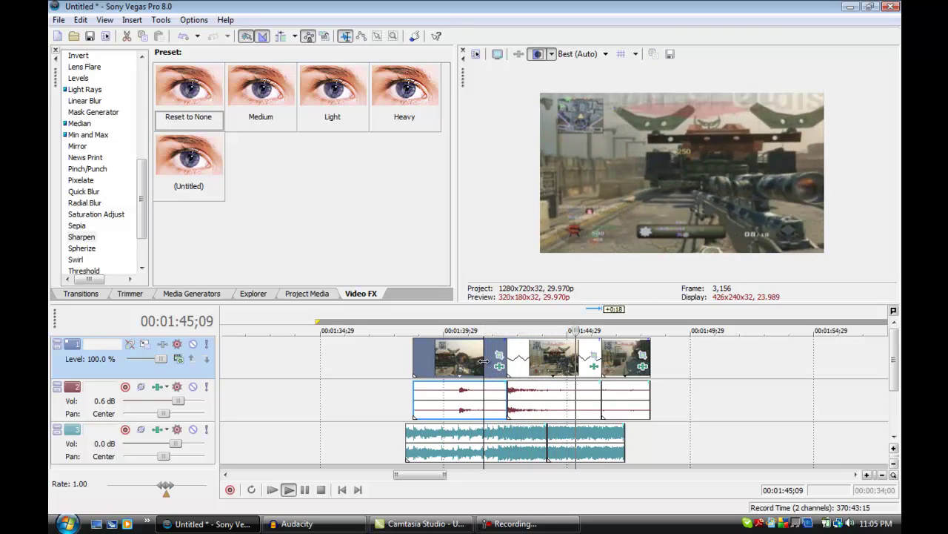
key("Return")
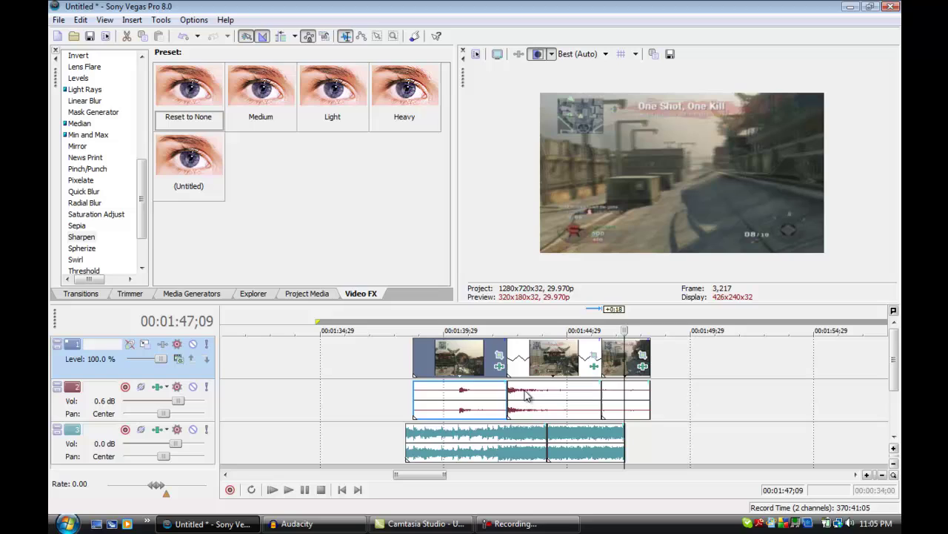
left_click(595, 359)
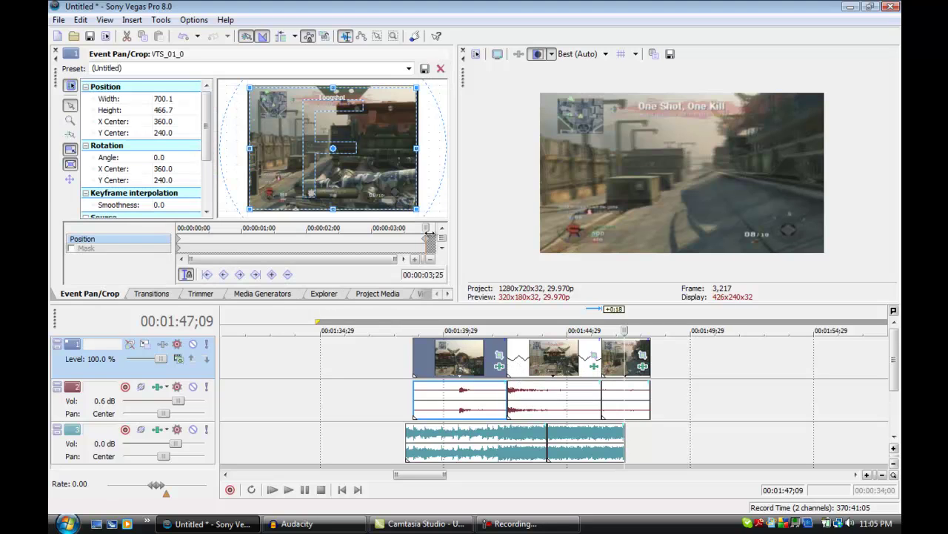
Step: Zoom the last clip in slightly in Pan/Crop and replay from the second clip to check it
left_click_drag(417, 209, 407, 205)
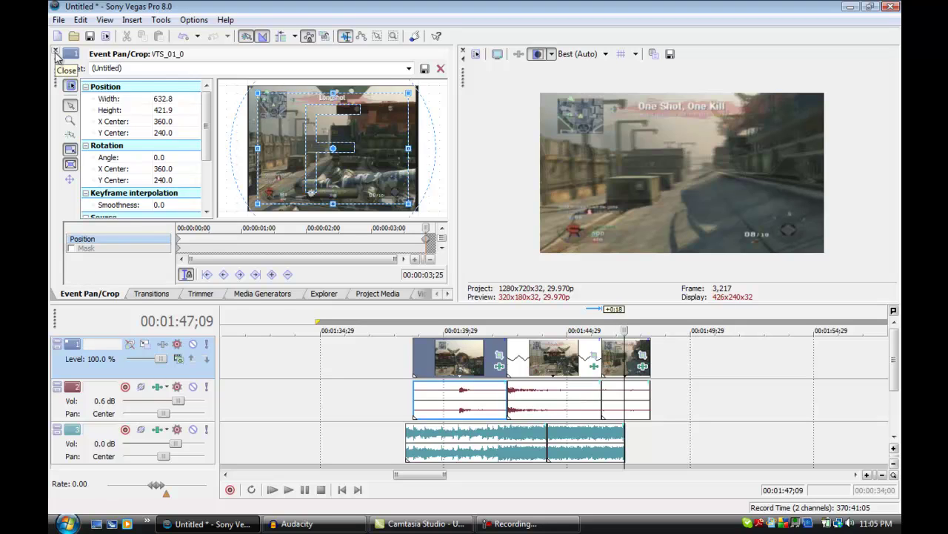
left_click(55, 54)
left_click(512, 366)
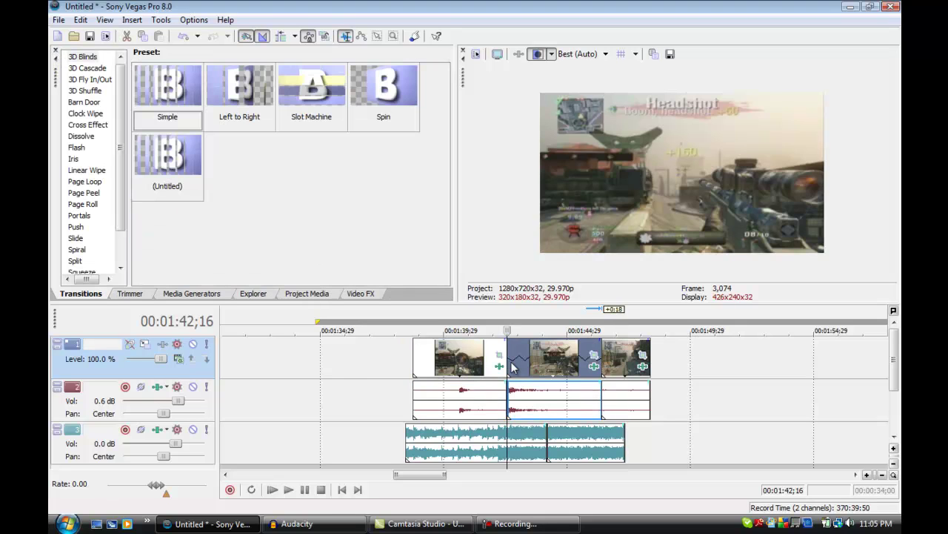
key("space")
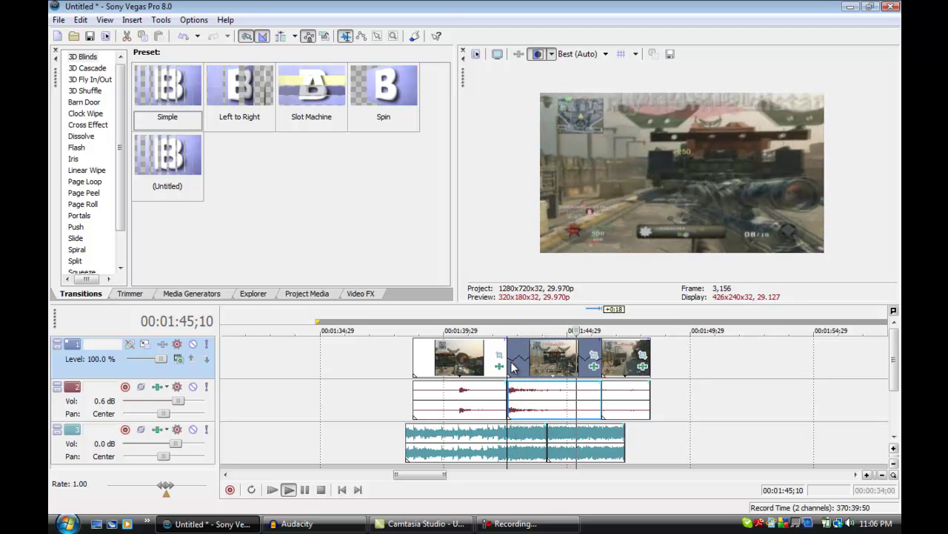
key("space")
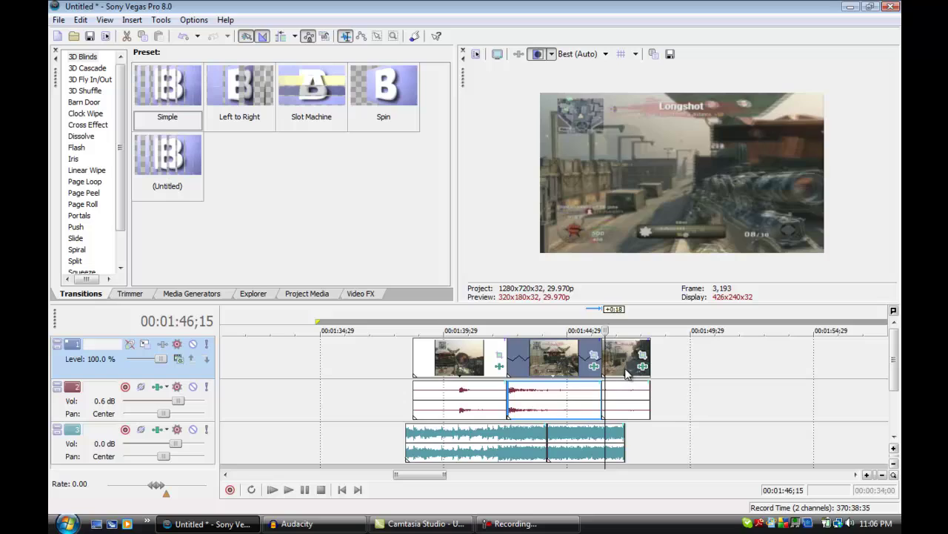
Step: Shift the final clip later in the timeline and zoom it in slightly with Pan/Crop
mouse_move(619, 368)
left_mouse_down()
mouse_move(671, 376)
mouse_move(648, 367)
mouse_move(732, 366)
left_mouse_up()
left_click(725, 358)
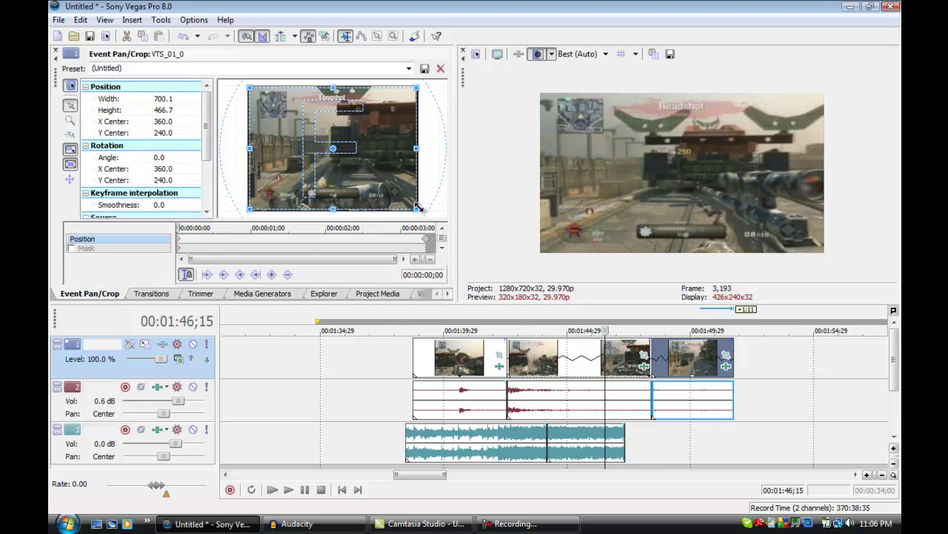
left_click_drag(417, 208, 412, 205)
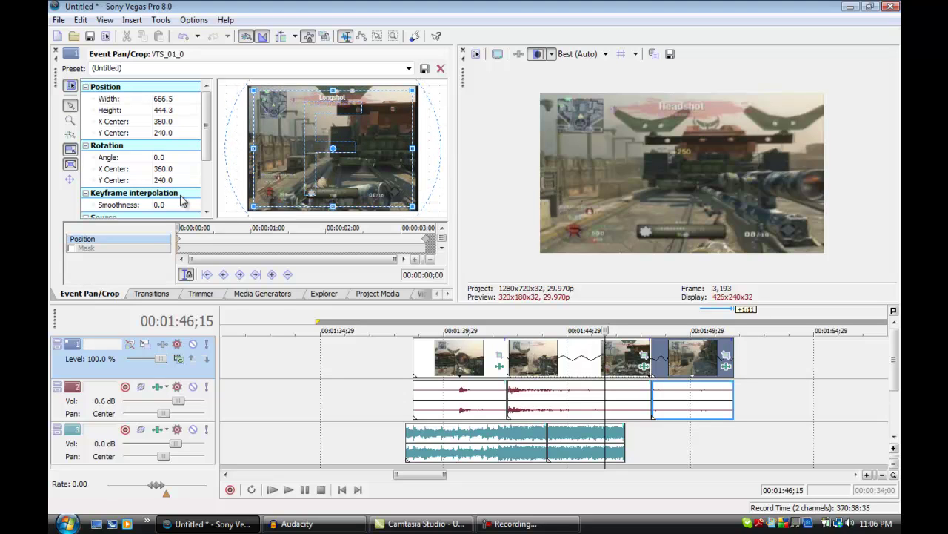
left_click(57, 52)
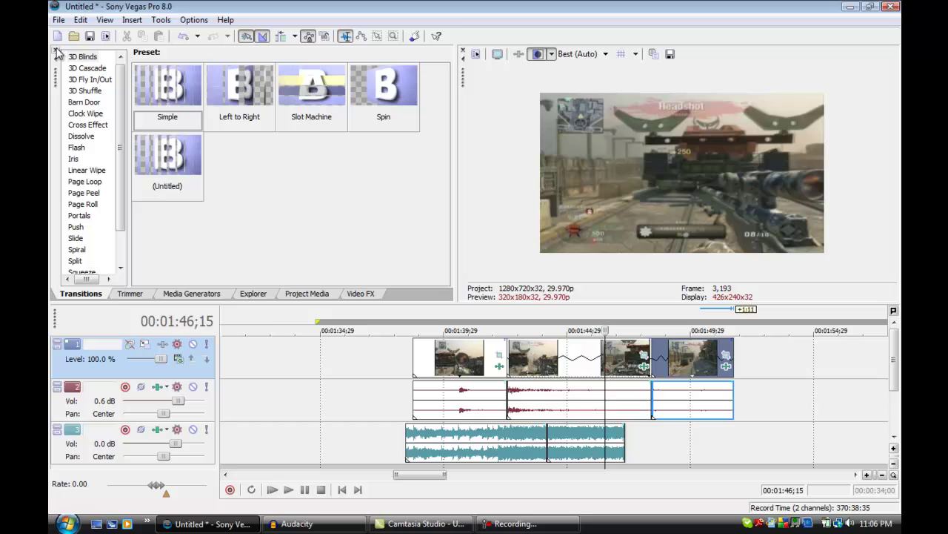
Step: Play the montage back from the first clip to its end near 1:51
left_click(510, 361)
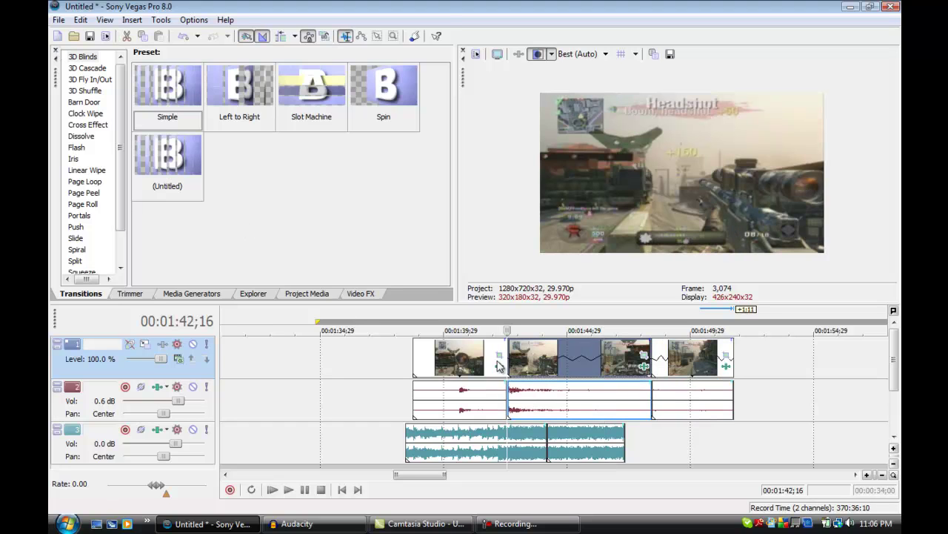
left_click(478, 361)
key("space")
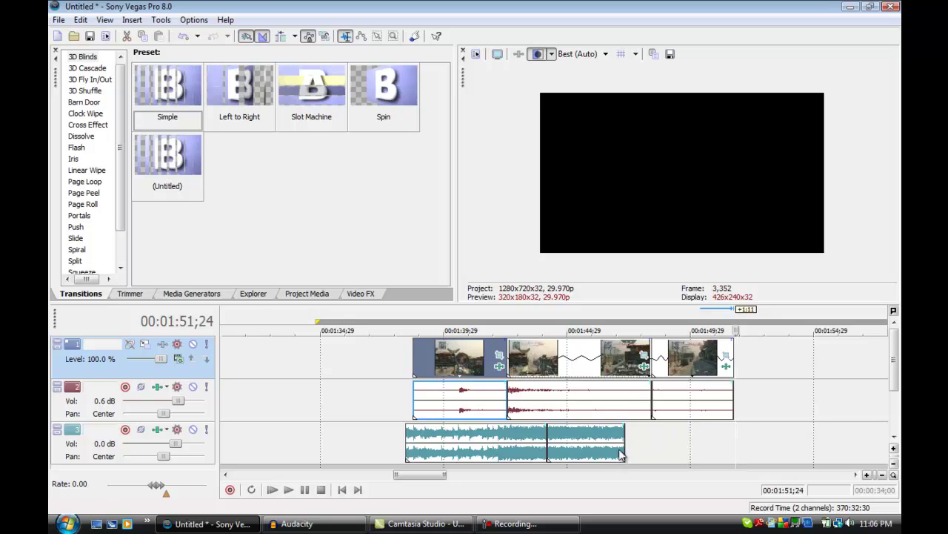
Step: Extend the music to the video's end and mute the second and last clips' audio via Switches > Mute
left_click_drag(621, 455, 734, 440)
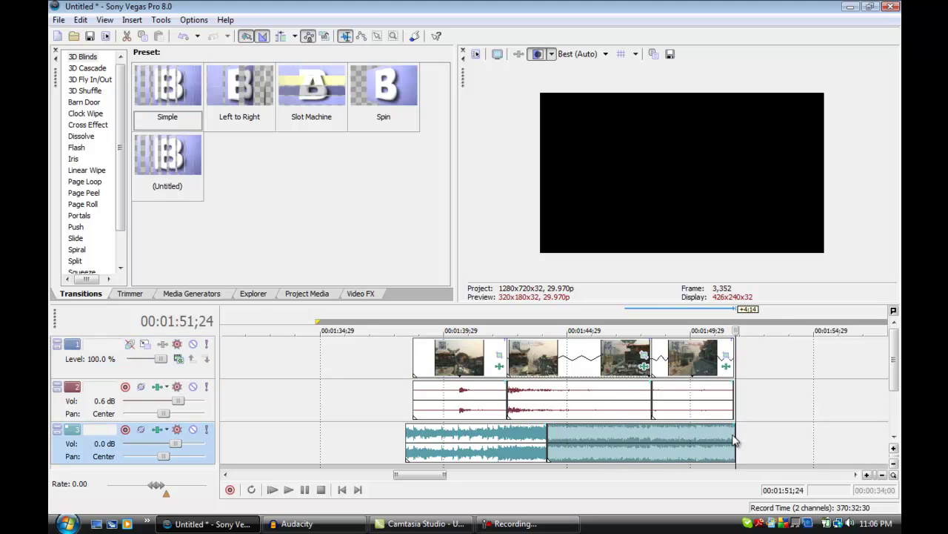
left_click(603, 399)
right_click(603, 399)
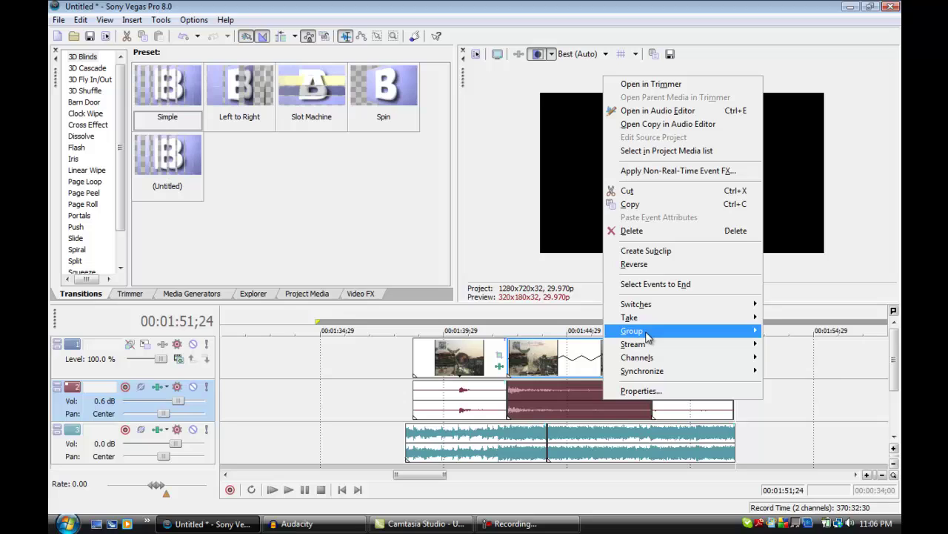
mouse_move(635, 304)
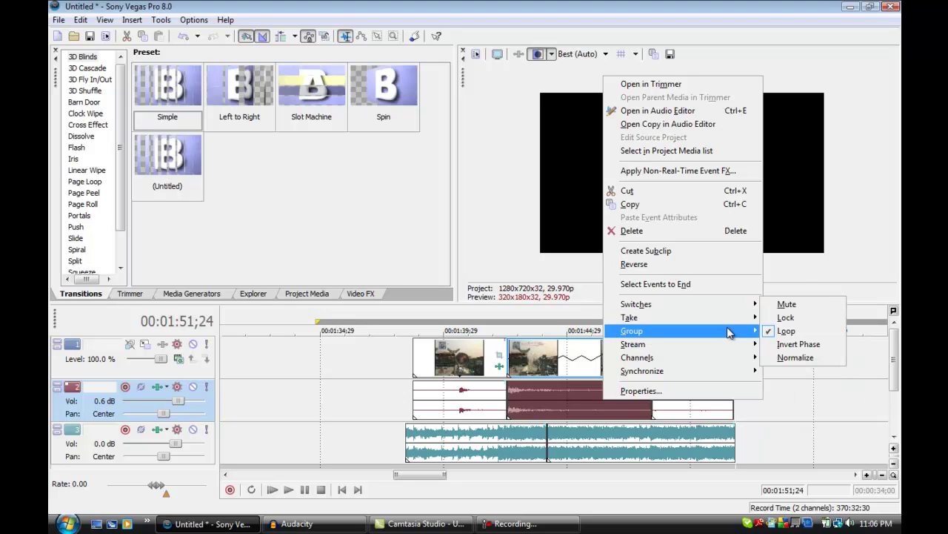
left_click(787, 304)
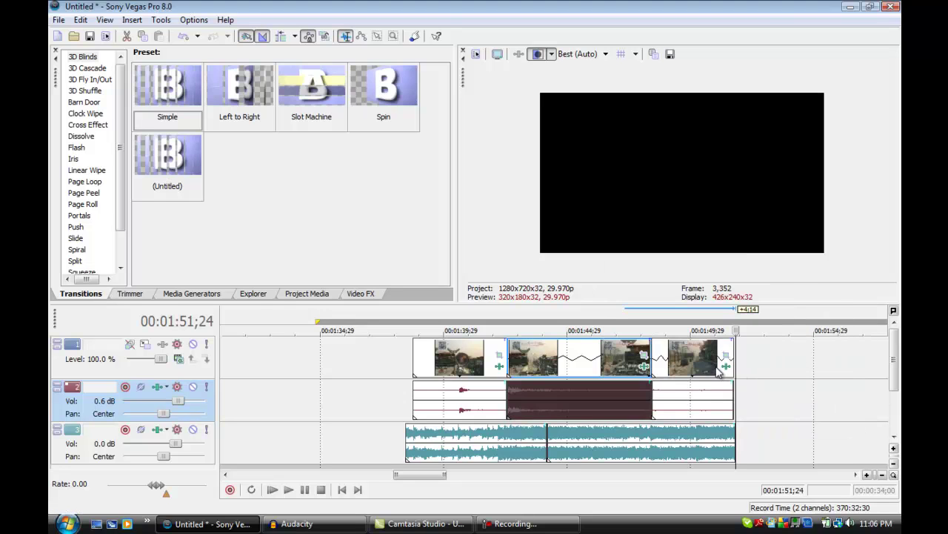
right_click(669, 394)
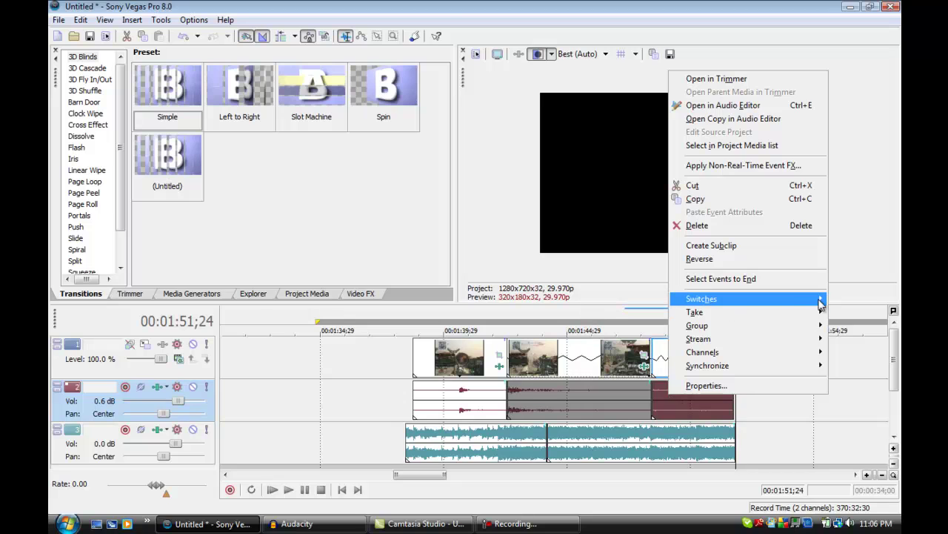
mouse_move(702, 298)
left_click(627, 300)
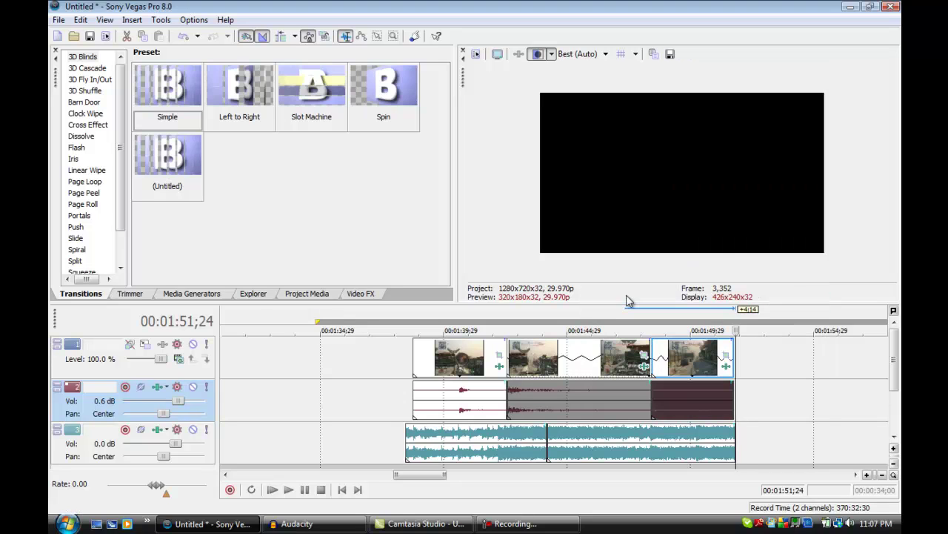
left_click(571, 362)
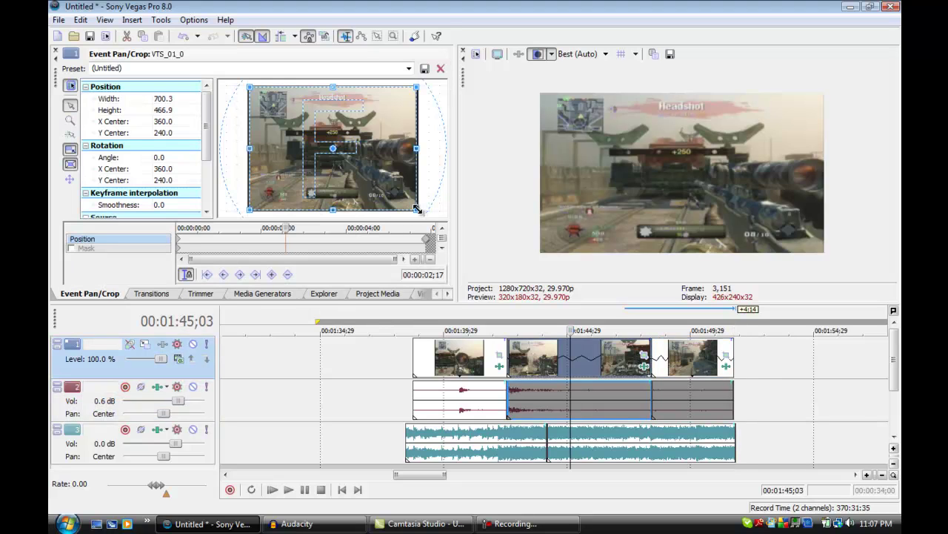
Step: Zoom the middle slow-motion clip in slightly partway through and preview the montage to about 1:50
left_click_drag(417, 210, 404, 201)
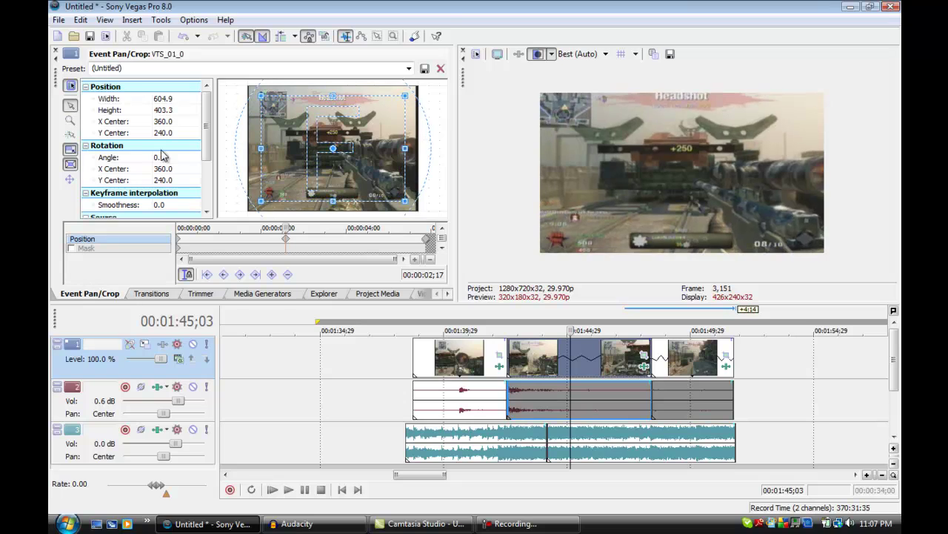
left_click(55, 52)
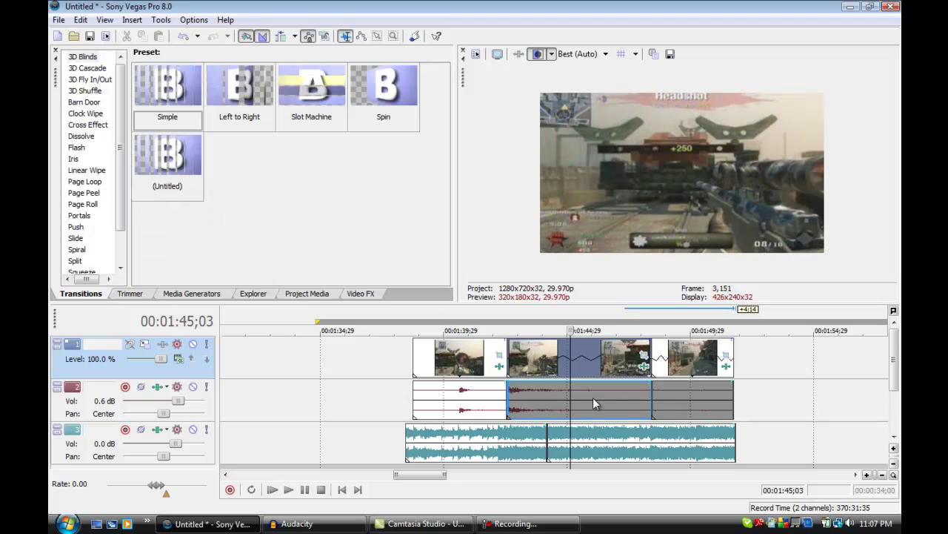
left_click(505, 359)
key("space")
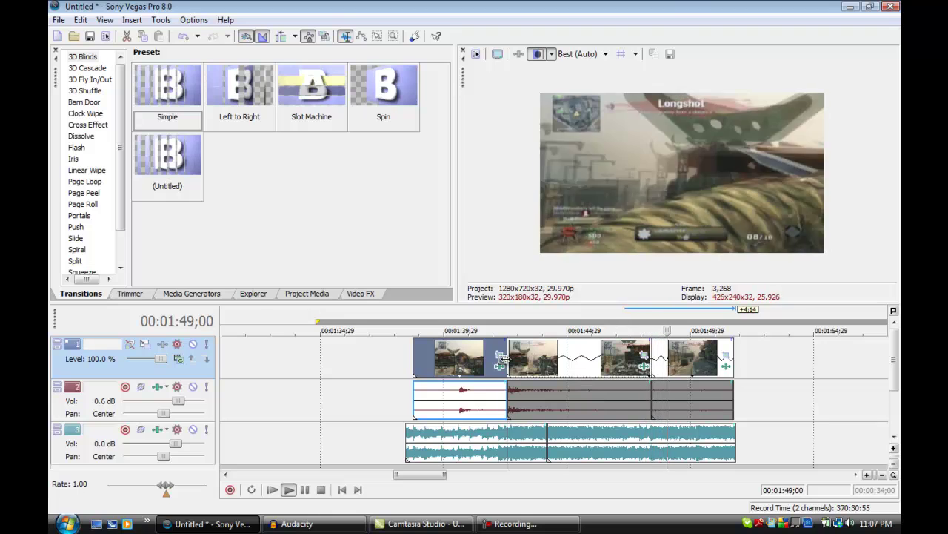
key("k")
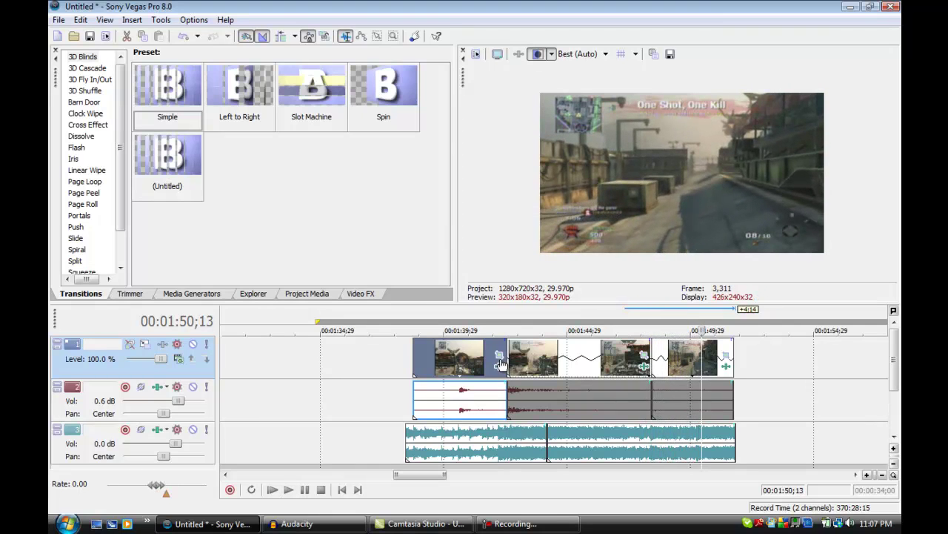
Step: Apply the Saturation Adjust 'yes' preset to the kill clip
left_click(366, 293)
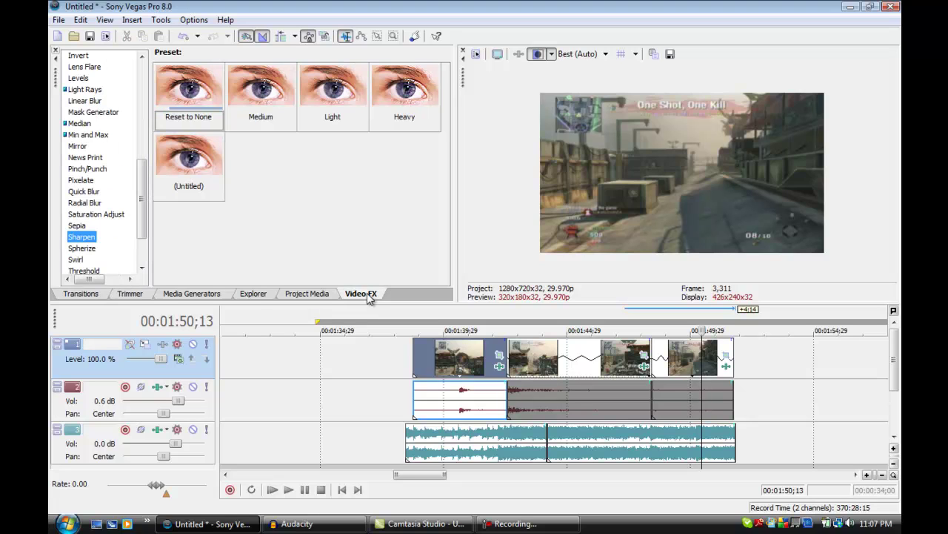
left_click(95, 215)
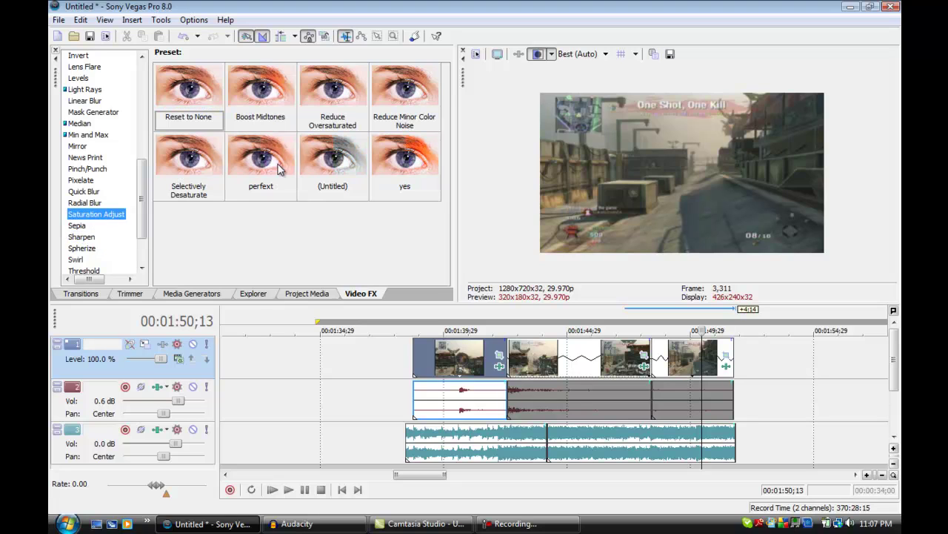
mouse_move(413, 147)
left_mouse_down()
mouse_move(581, 392)
mouse_move(577, 370)
left_mouse_up()
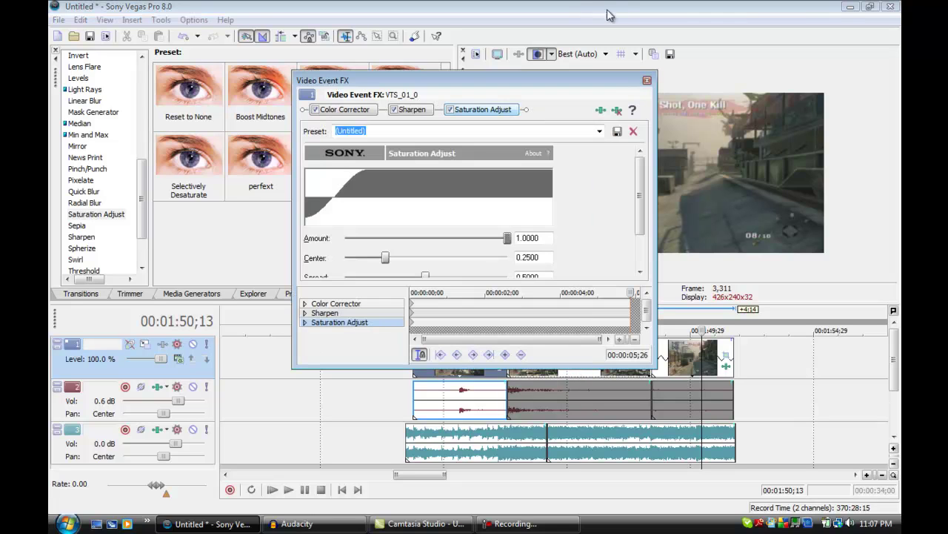
left_click(646, 80)
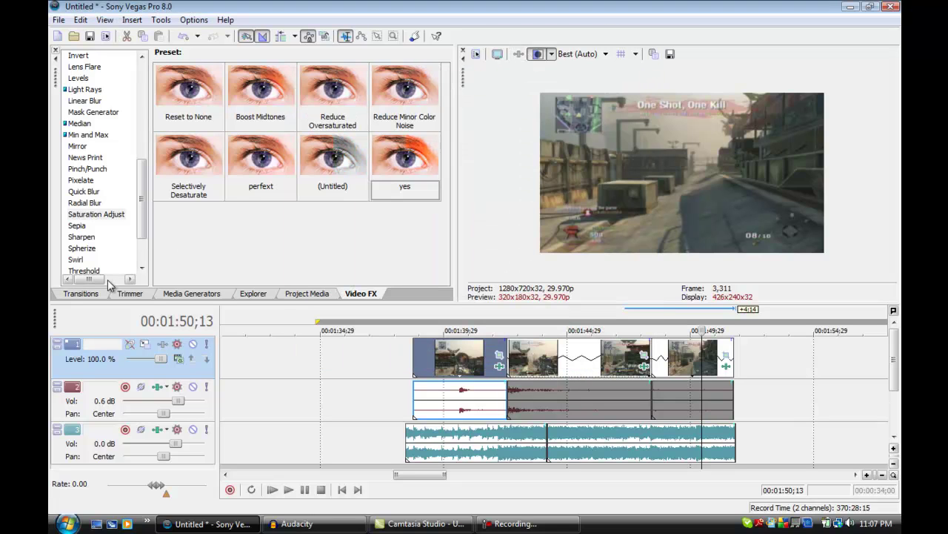
Step: Apply the Brightness and Contrast 'cod' preset (contrast 0.20) to the kill clip
scroll(140, 222, "up", 1)
left_click_drag(141, 223, 141, 126)
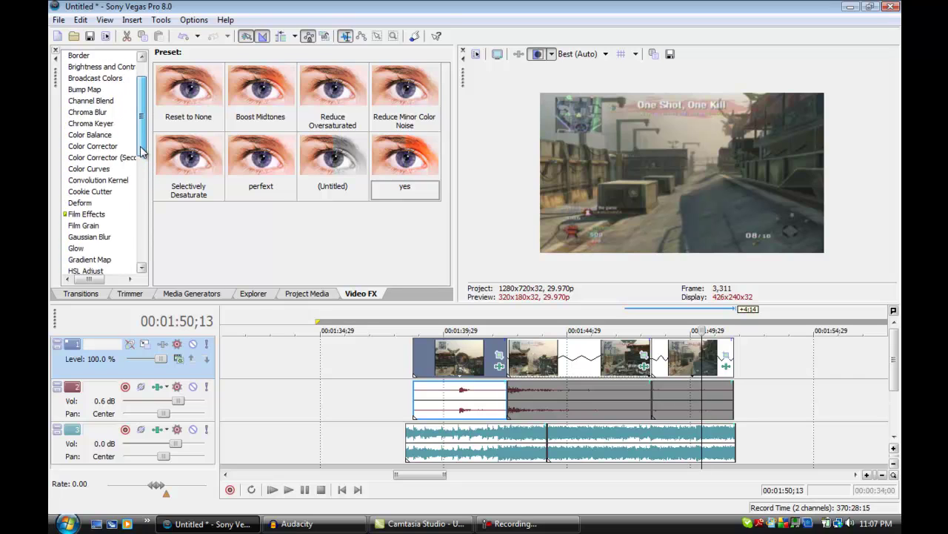
left_click(126, 103)
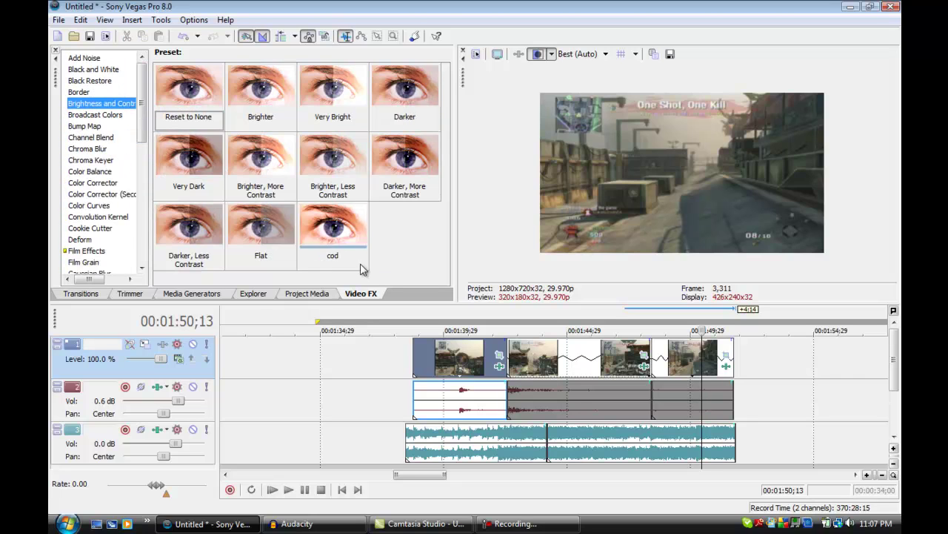
mouse_move(348, 252)
left_mouse_down()
mouse_move(455, 391)
mouse_move(536, 370)
left_mouse_up()
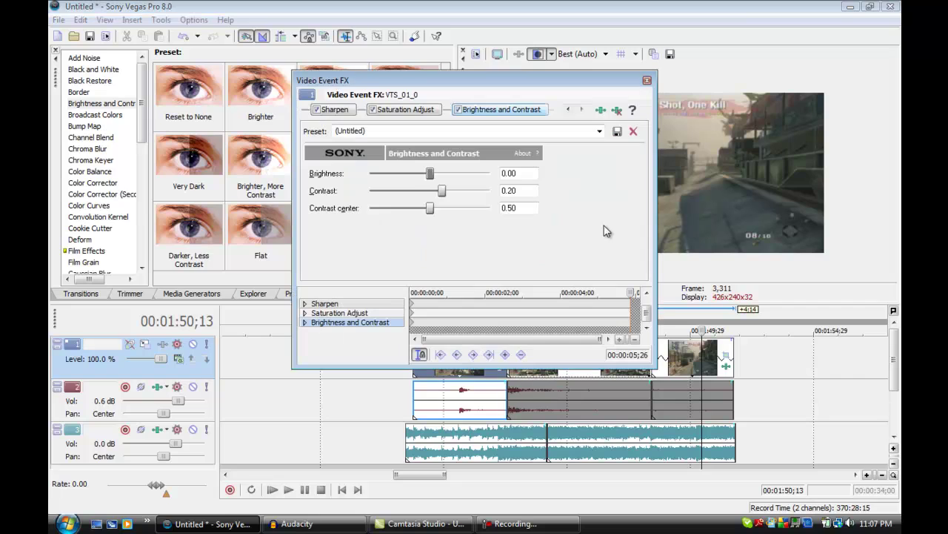
left_click(647, 80)
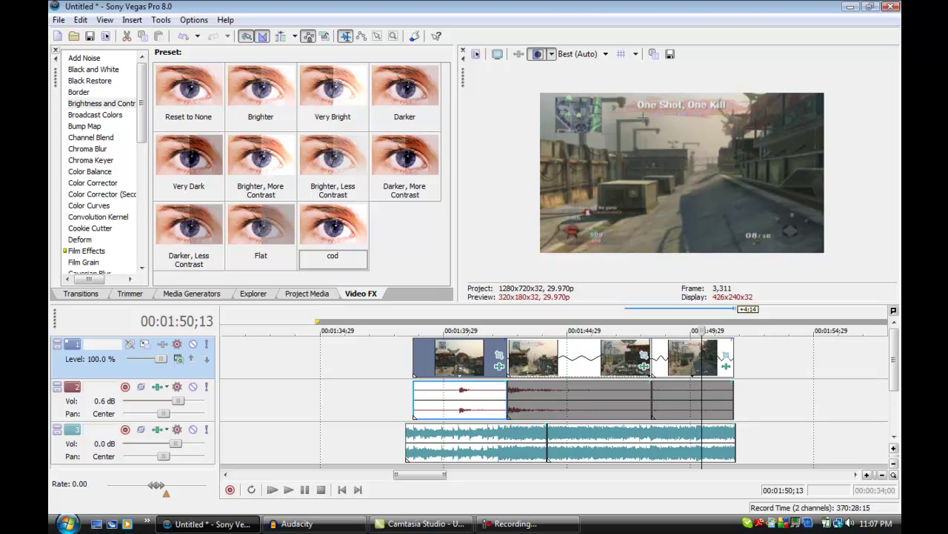
left_click(509, 363)
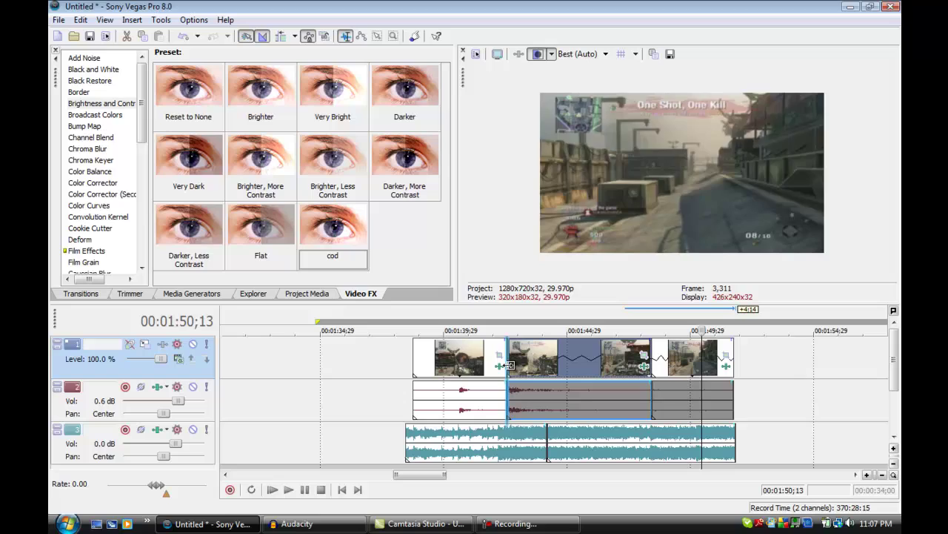